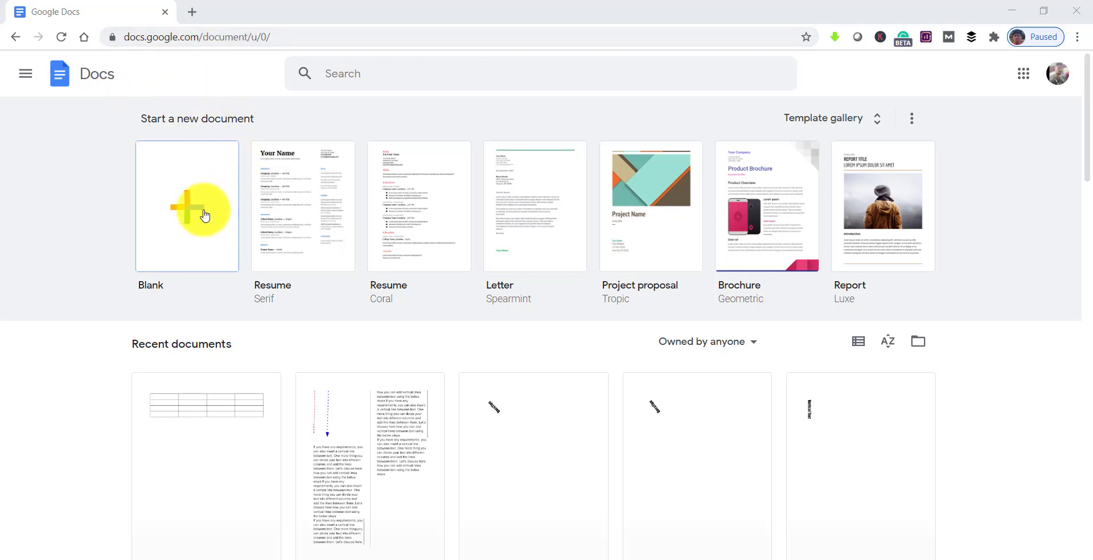
# - Create a blank document and insert a 4 × 4 table
pyautogui.click(205, 216)
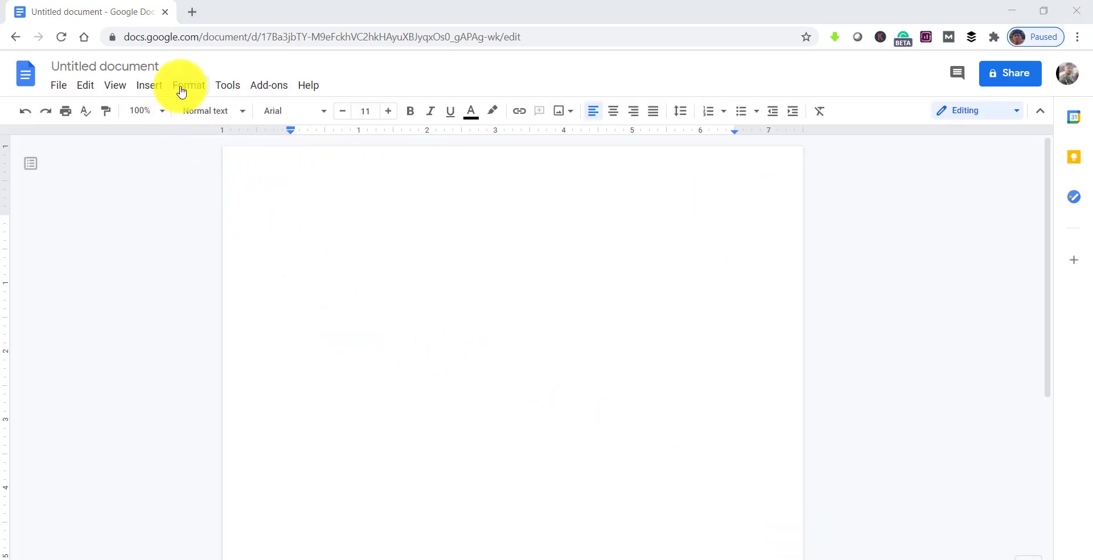
pyautogui.click(149, 87)
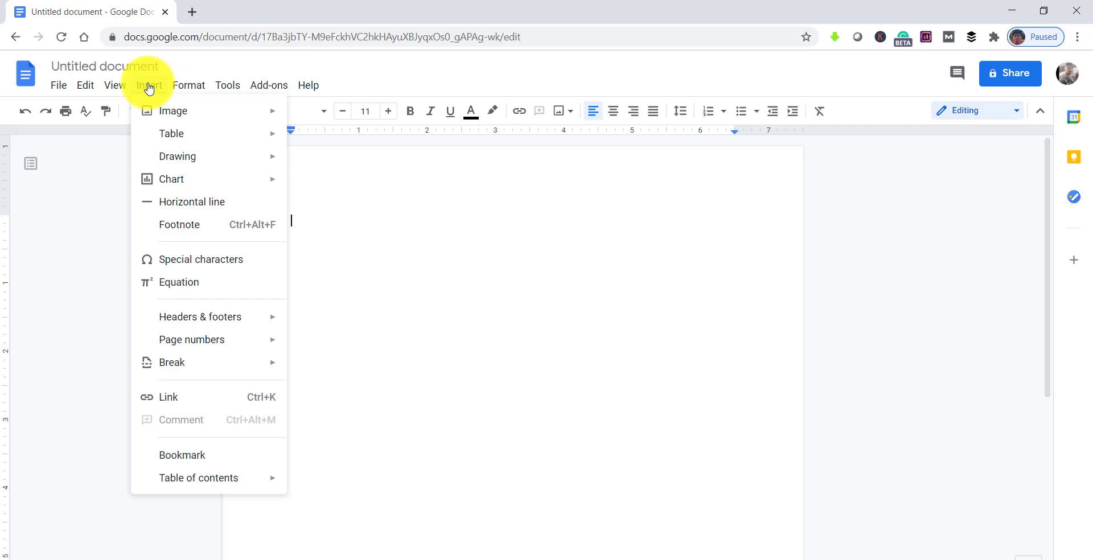
pyautogui.moveTo(174, 135)
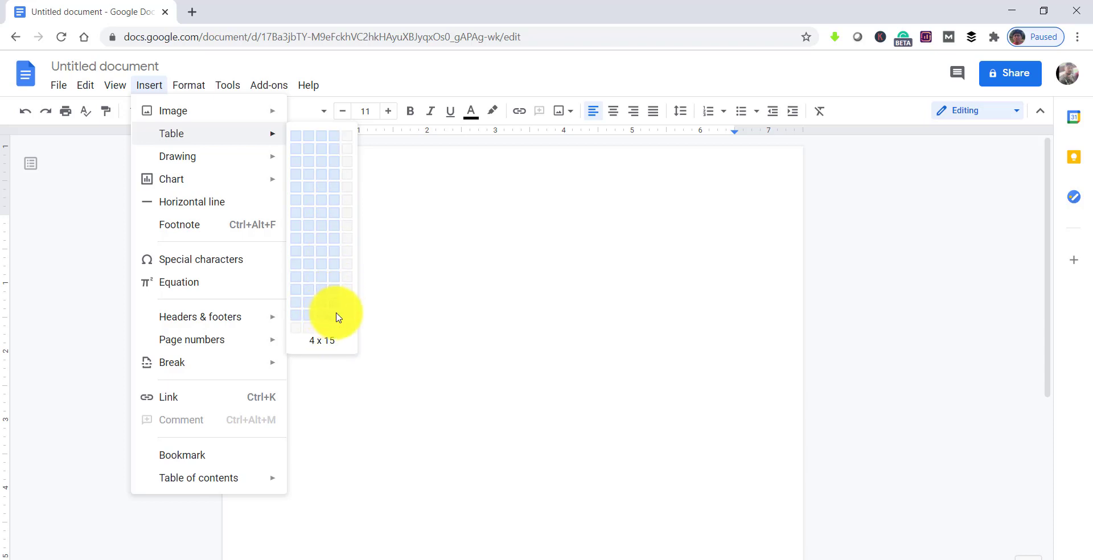
pyautogui.click(335, 180)
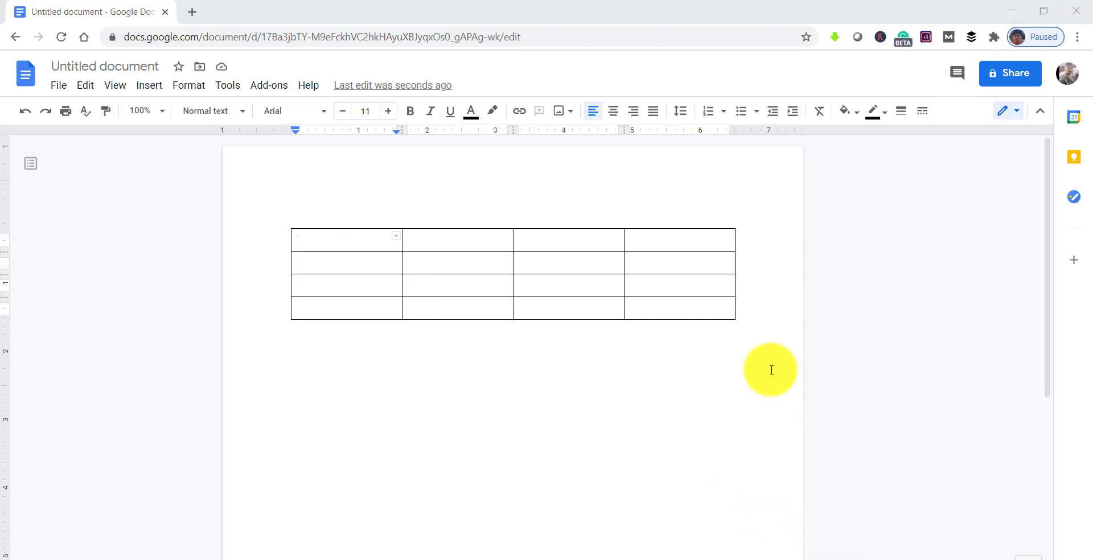
# - Add one row above the first row and another row below it
pyautogui.click(310, 239)
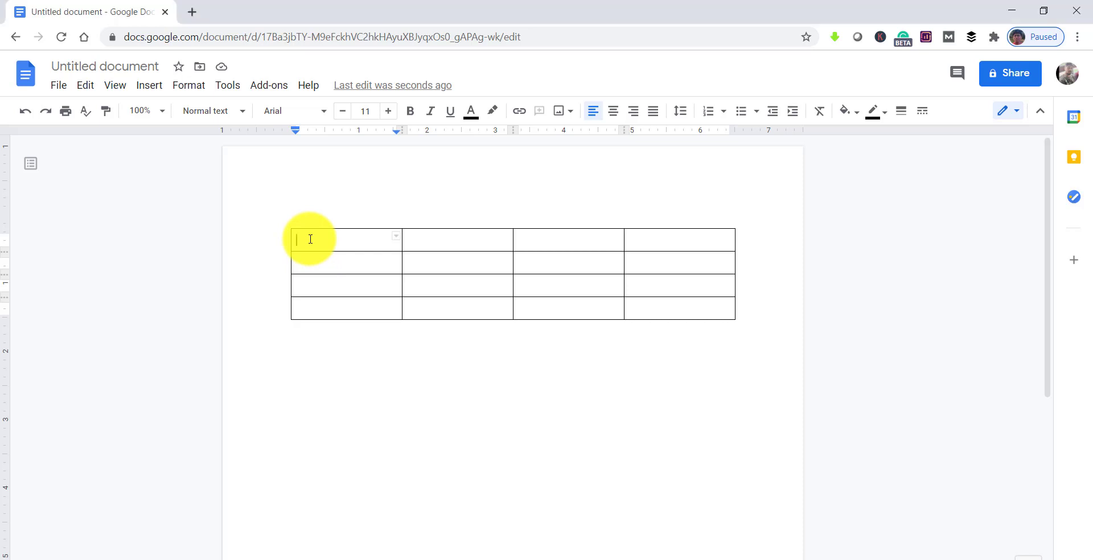
pyautogui.rightClick(311, 239)
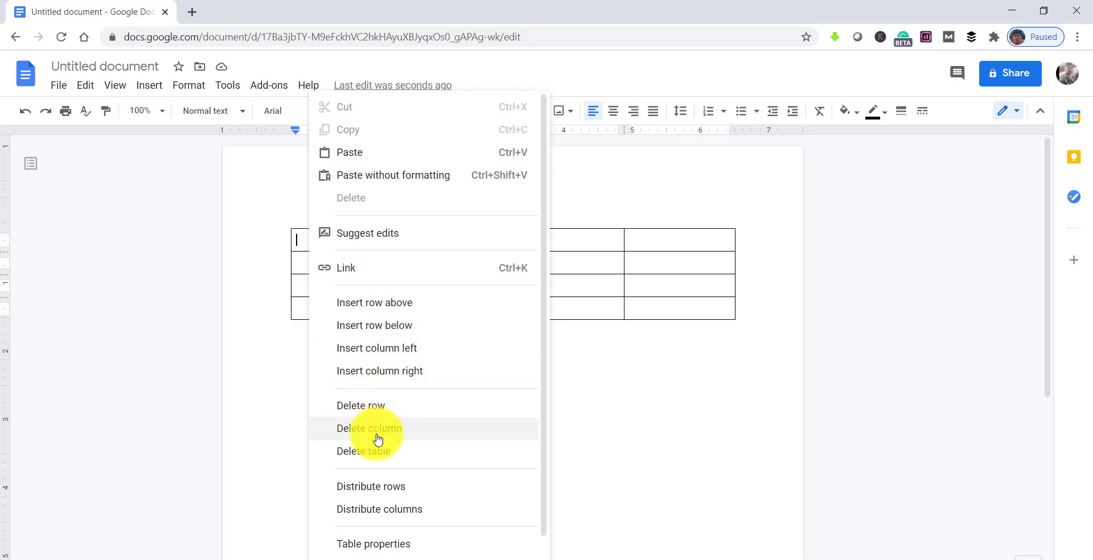
pyautogui.click(382, 308)
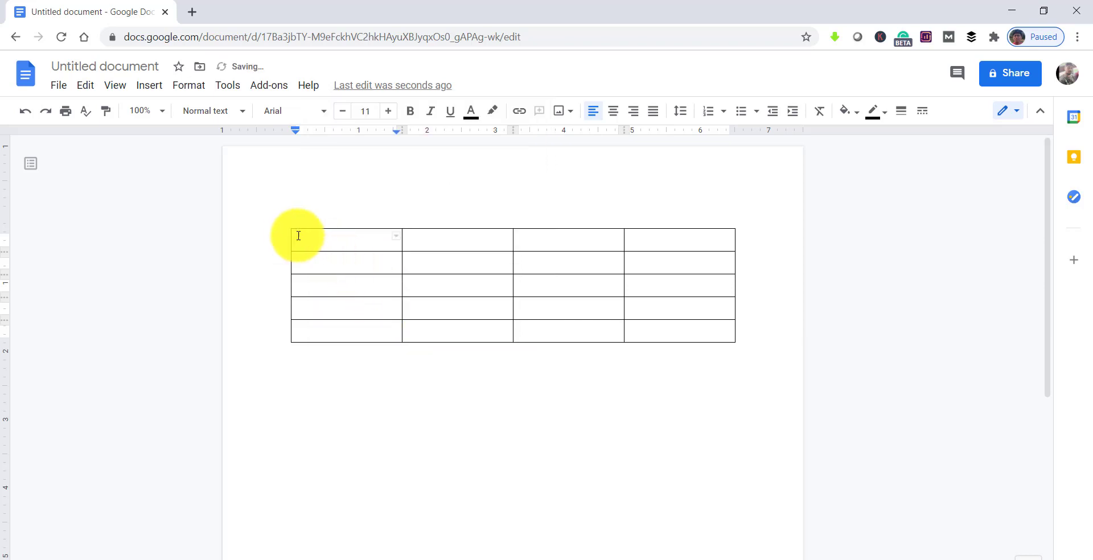
pyautogui.rightClick(315, 262)
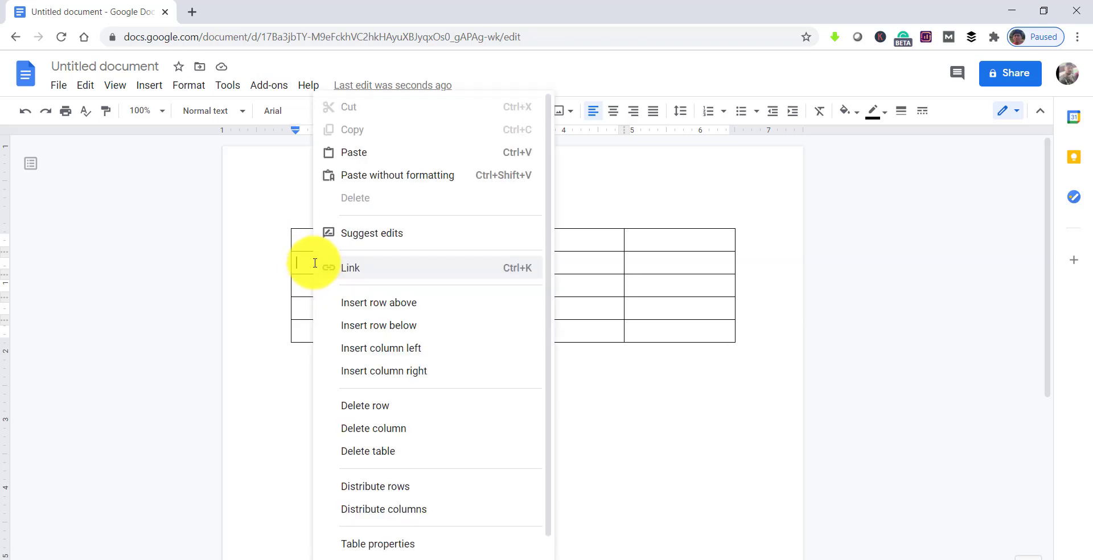
pyautogui.click(396, 327)
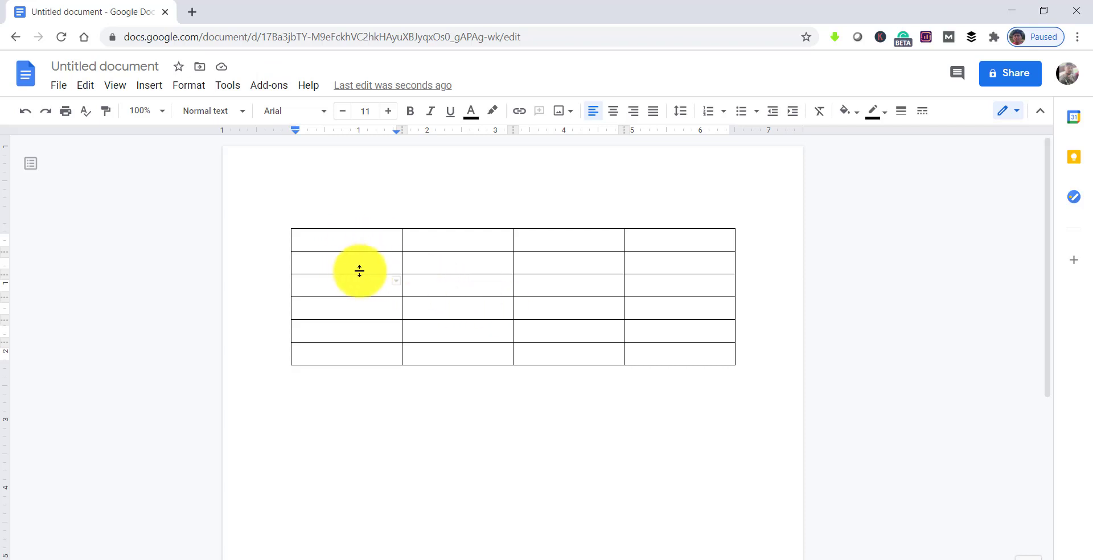
pyautogui.press('Tab')
pyautogui.press('Tab')
pyautogui.press('Tab')
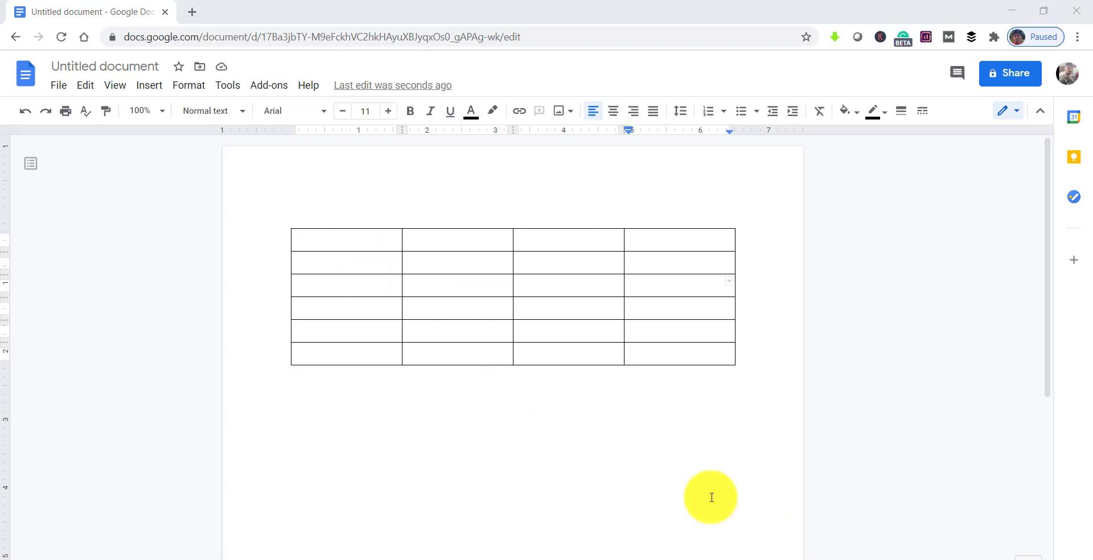
# - Add one column to the left and one to the right of the first column
pyautogui.click(353, 237)
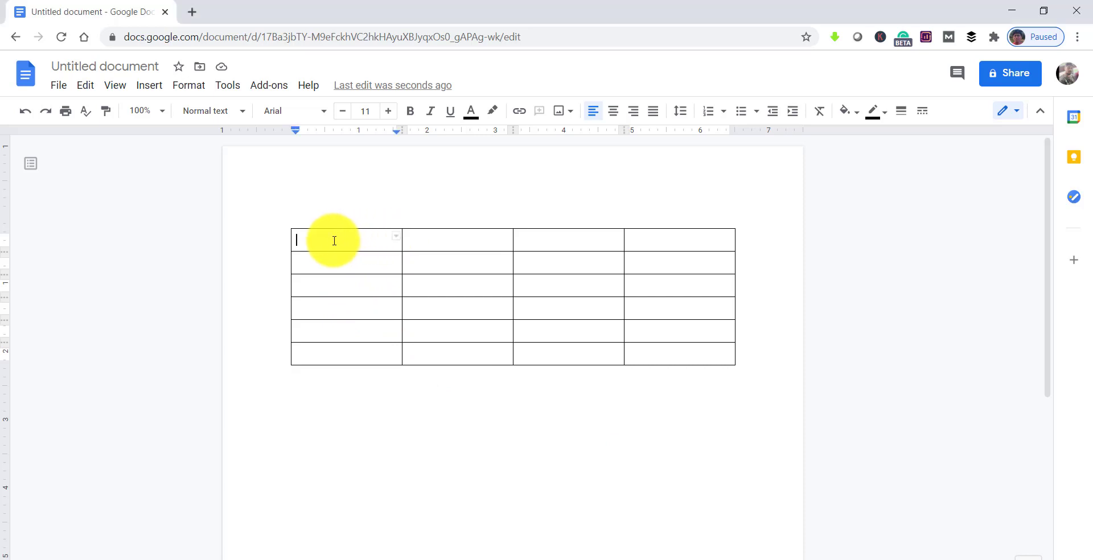
pyautogui.rightClick(333, 239)
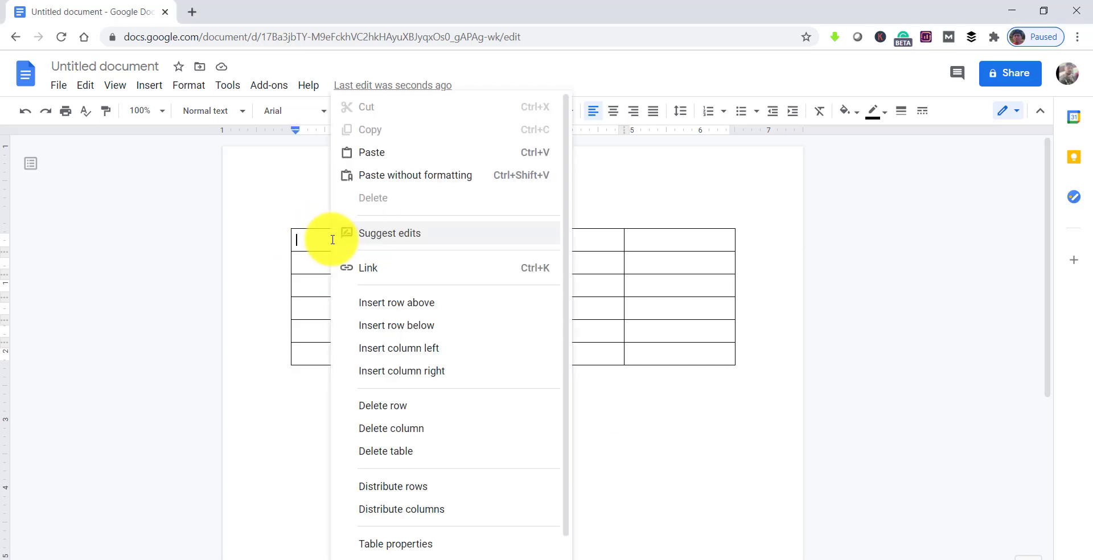
pyautogui.click(377, 354)
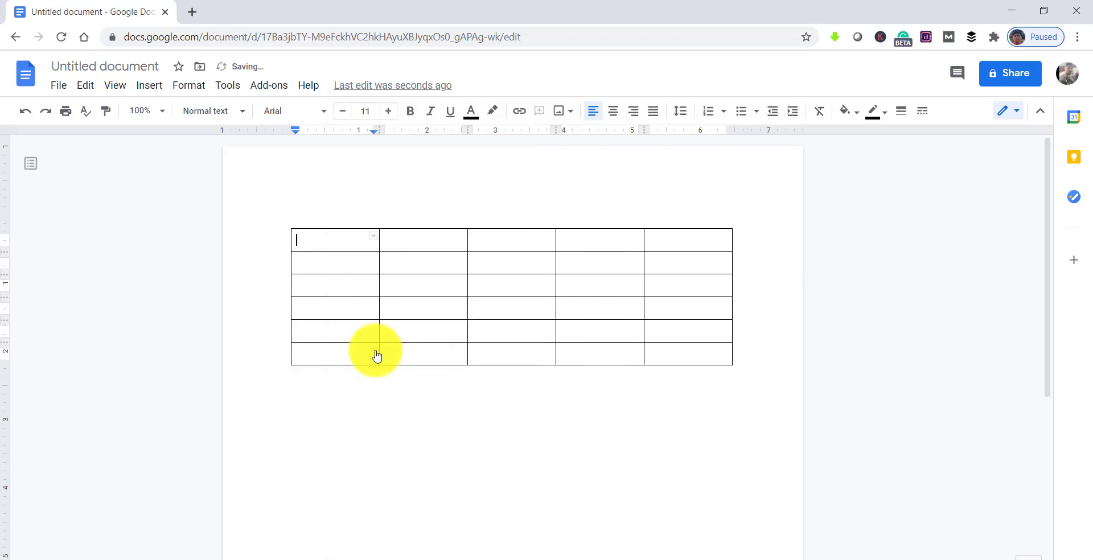
pyautogui.rightClick(349, 242)
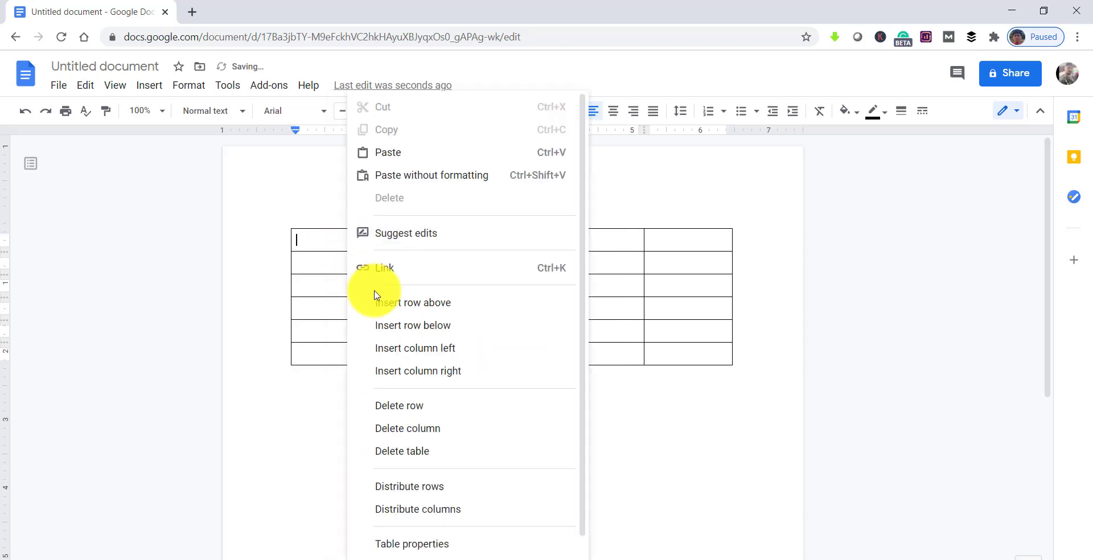
pyautogui.click(441, 371)
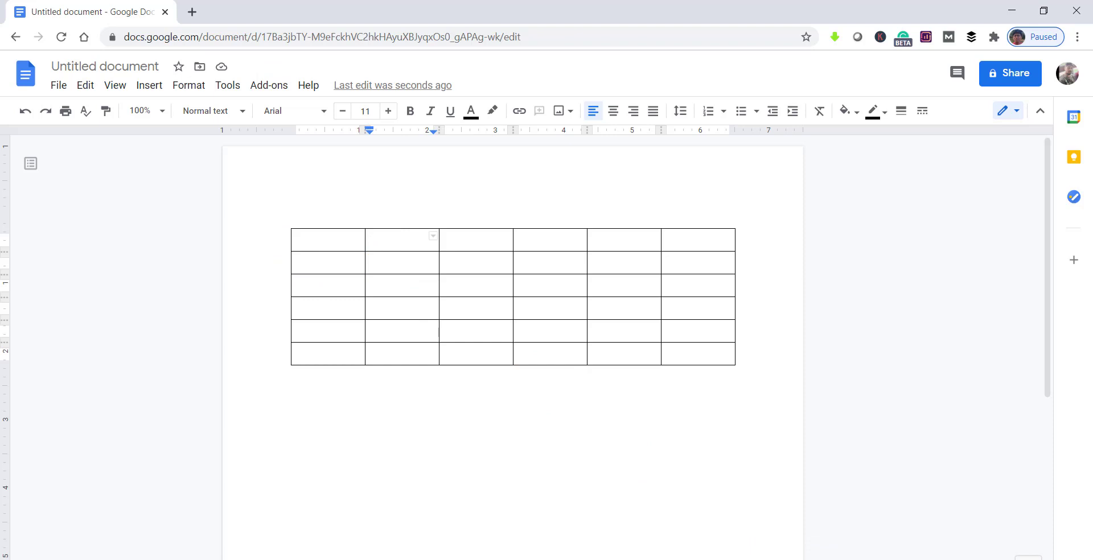
# - Drag the top row's bottom border downward to make the first row taller
pyautogui.hotkey('shift', 'Tab')
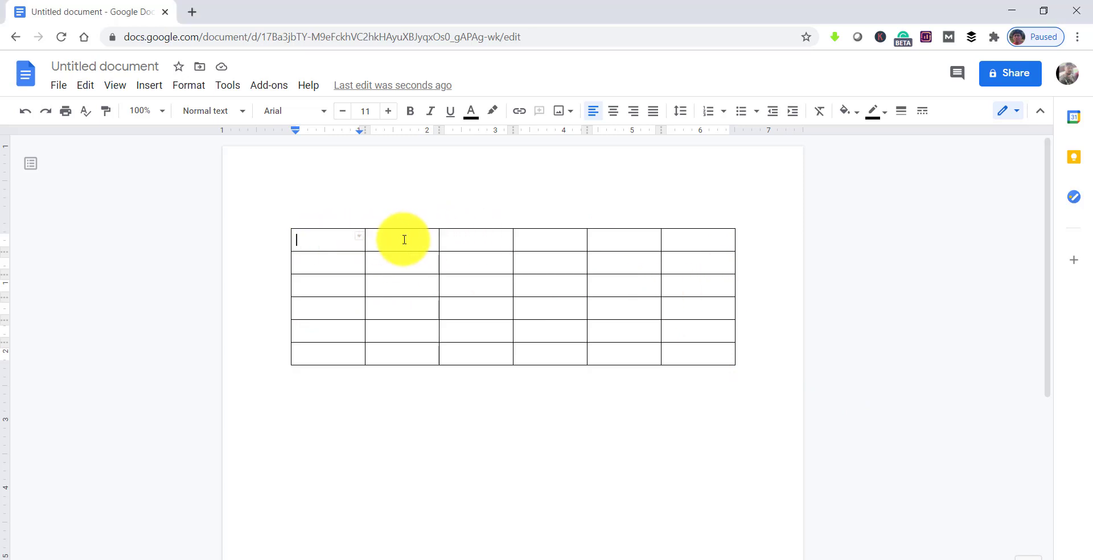
pyautogui.press('Tab')
pyautogui.press('Tab')
pyautogui.press('Tab')
pyautogui.press('Tab')
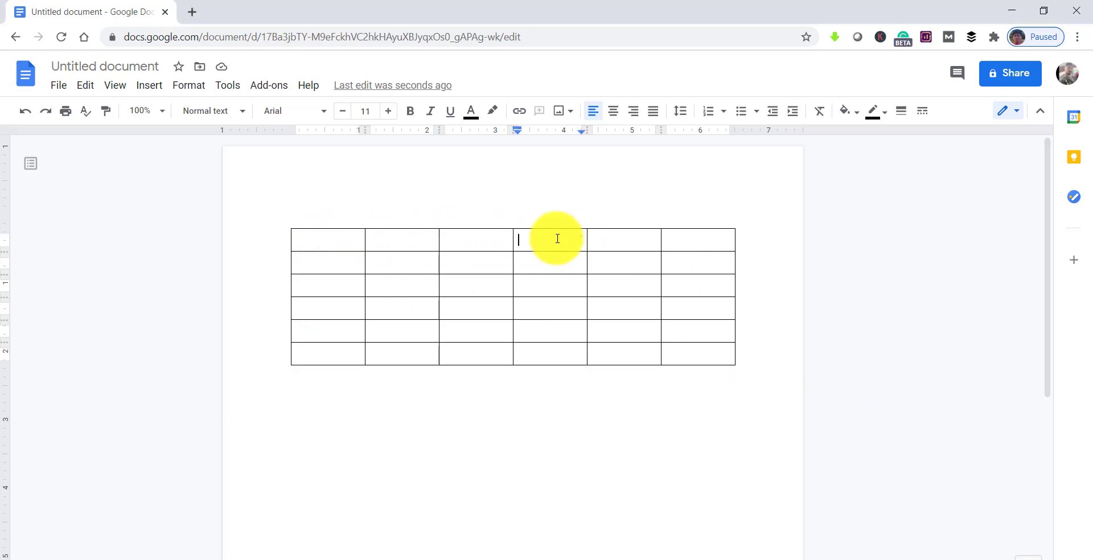
pyautogui.press('Tab')
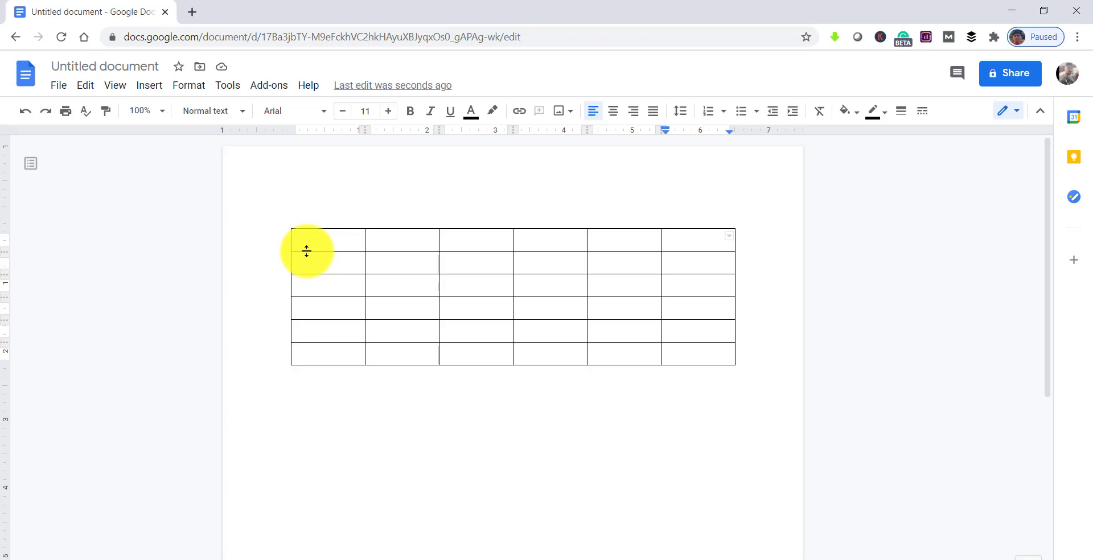
pyautogui.moveTo(306, 251); pyautogui.dragTo(354, 277)
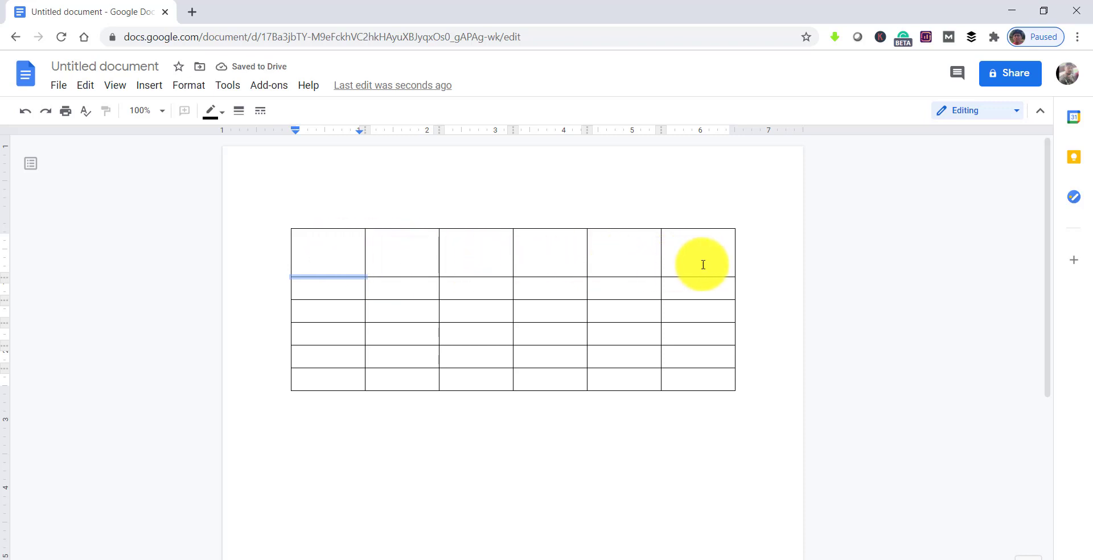
# - Place the caret in each of the six top-row cells, left to right
pyautogui.click(329, 257)
pyautogui.click(415, 256)
pyautogui.click(475, 253)
pyautogui.click(555, 251)
pyautogui.click(632, 250)
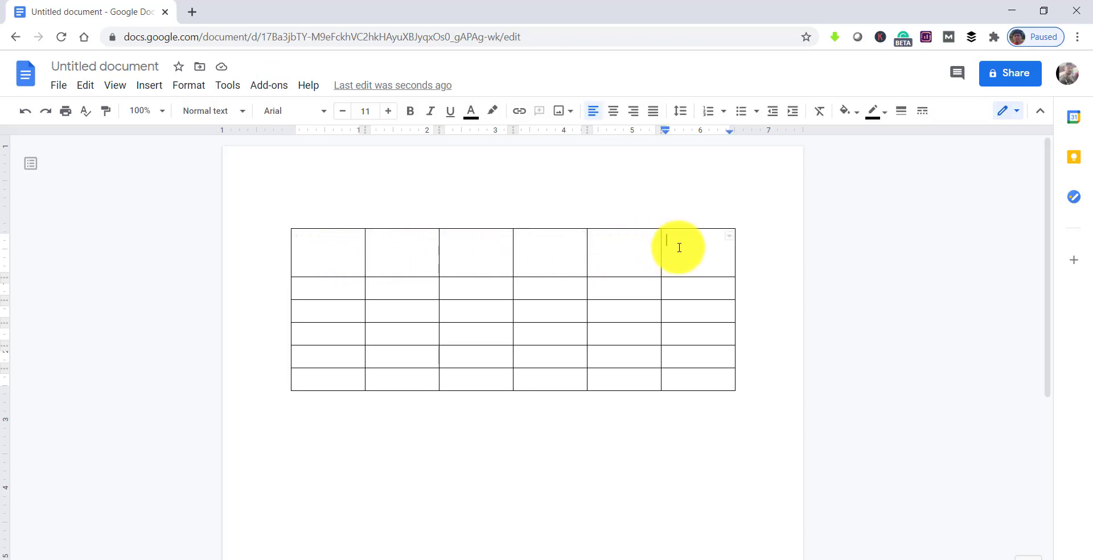
pyautogui.click(678, 249)
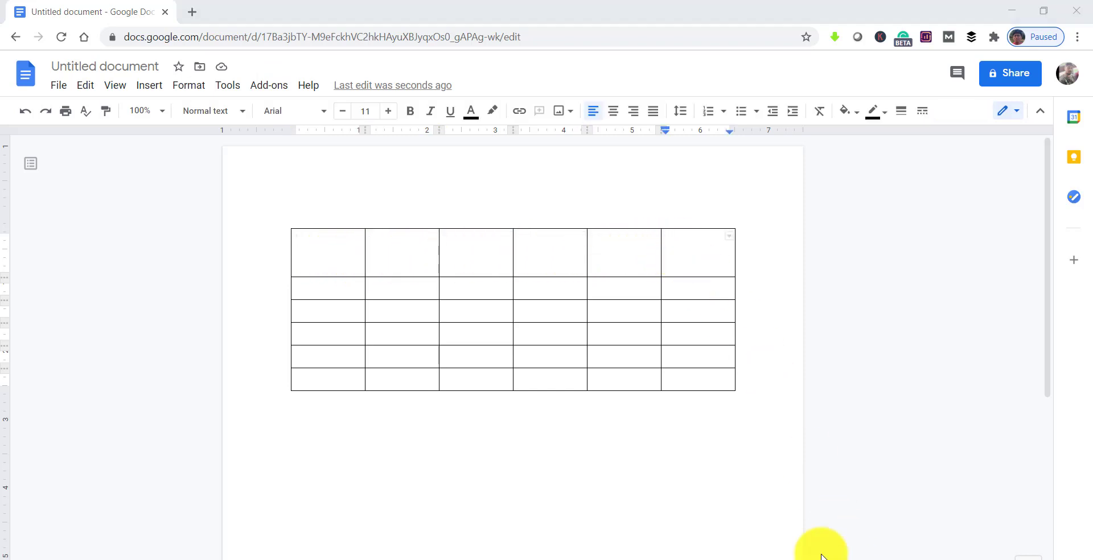
pyautogui.click(334, 257)
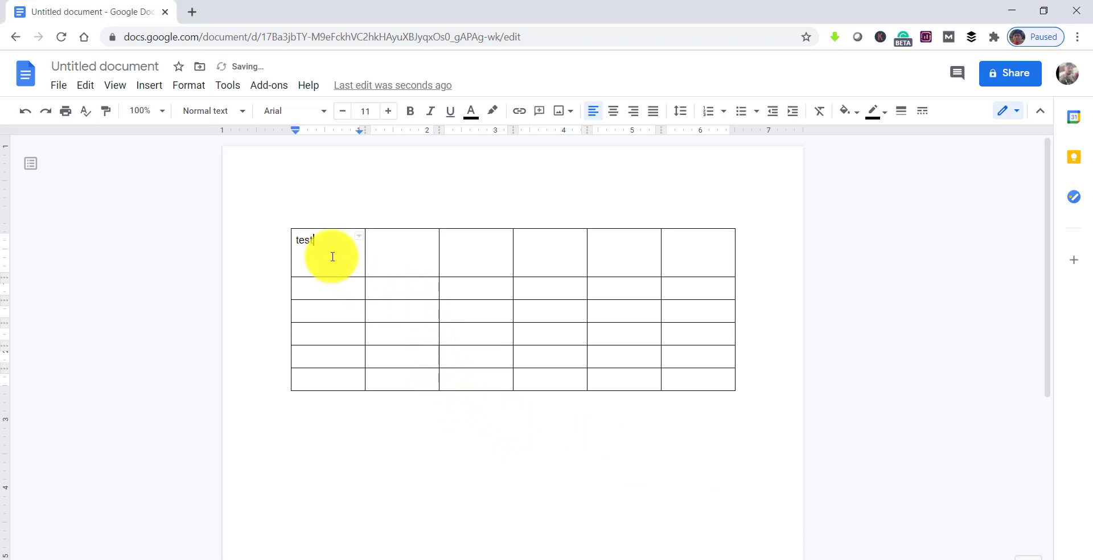
pyautogui.doubleClick(319, 244)
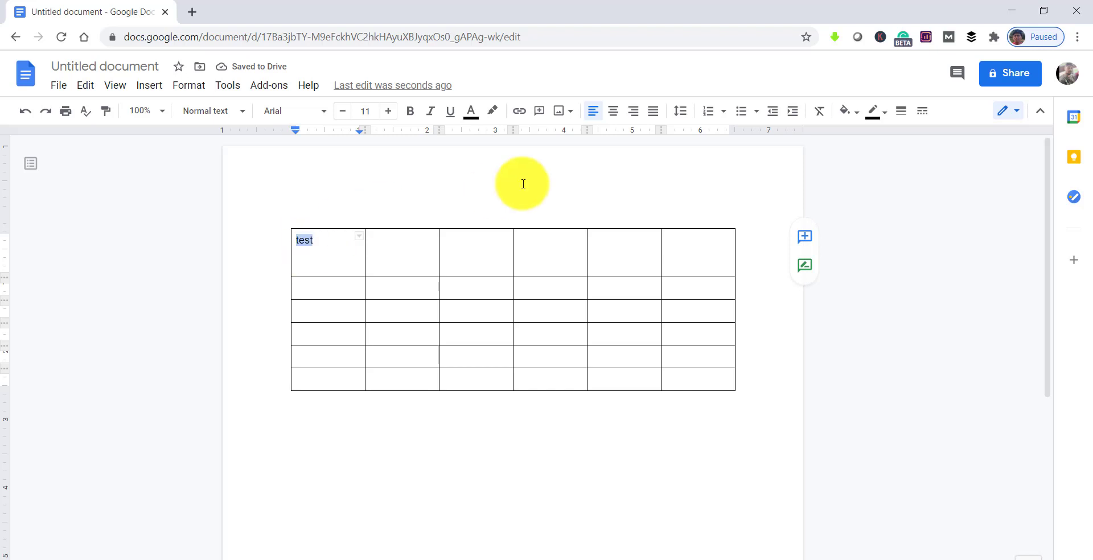
pyautogui.click(613, 113)
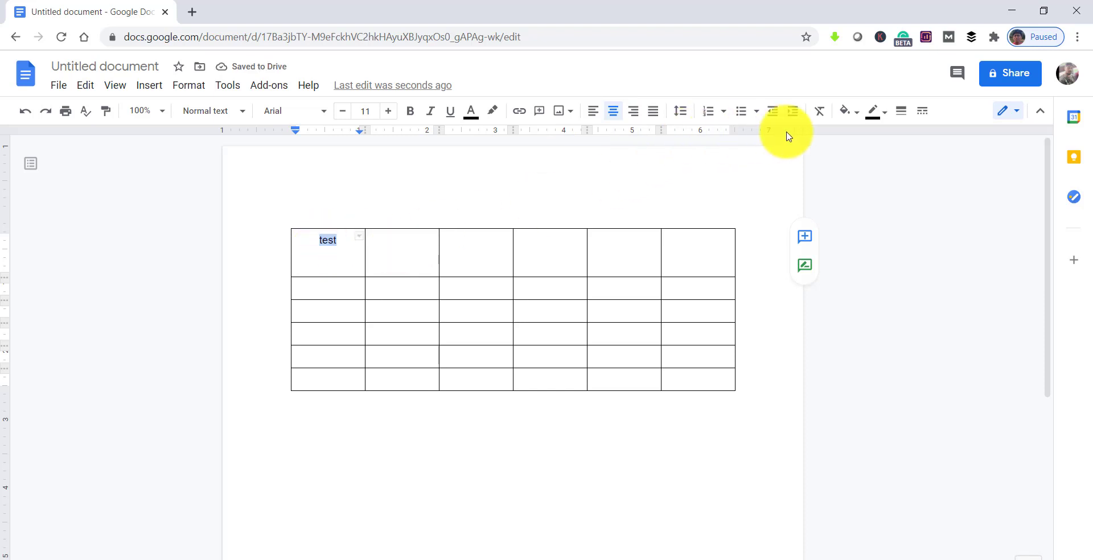
pyautogui.click(470, 121)
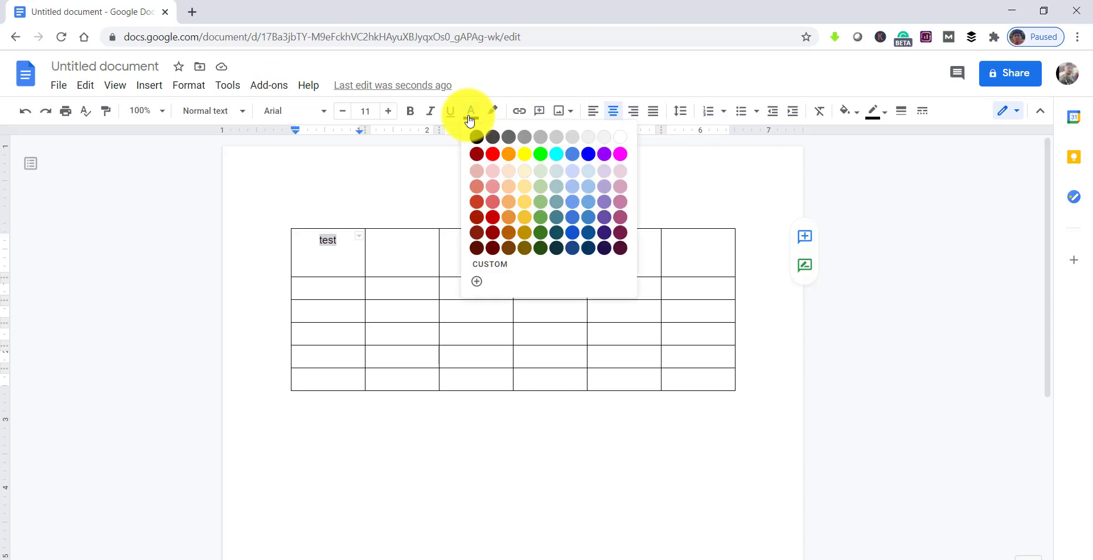
pyautogui.click(510, 155)
pyautogui.click(463, 119)
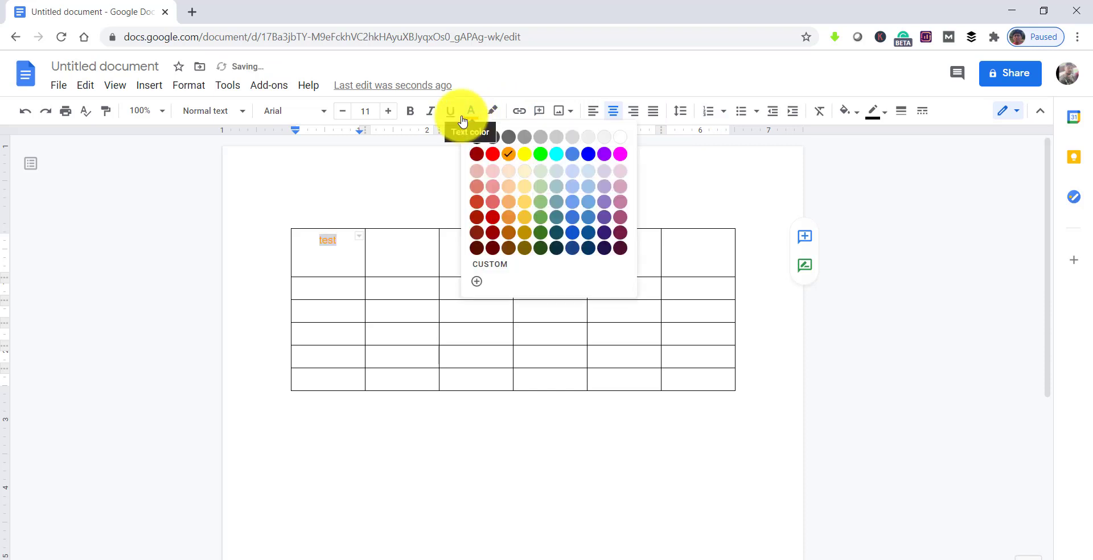
pyautogui.click(493, 154)
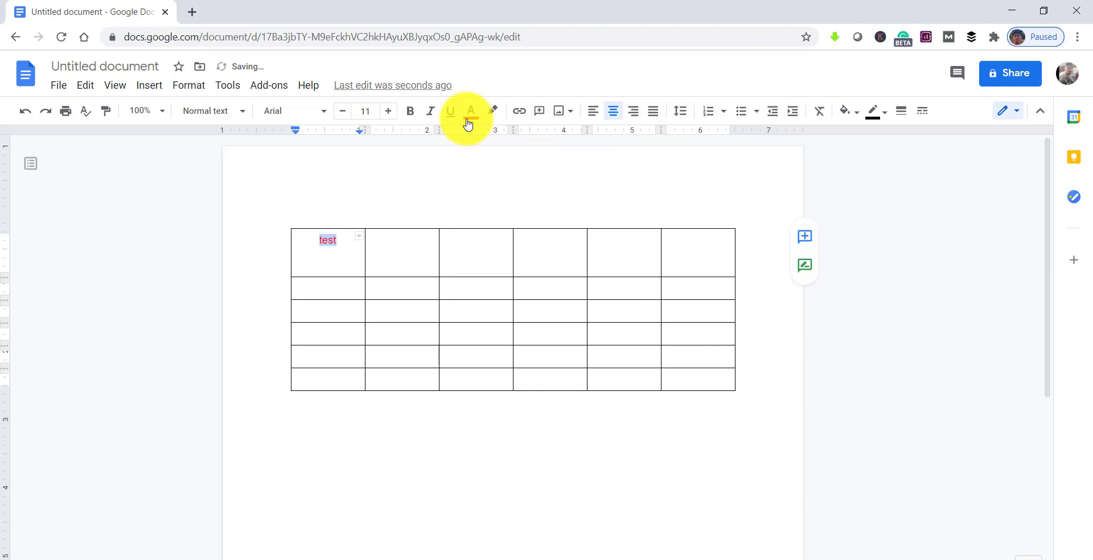
pyautogui.click(413, 113)
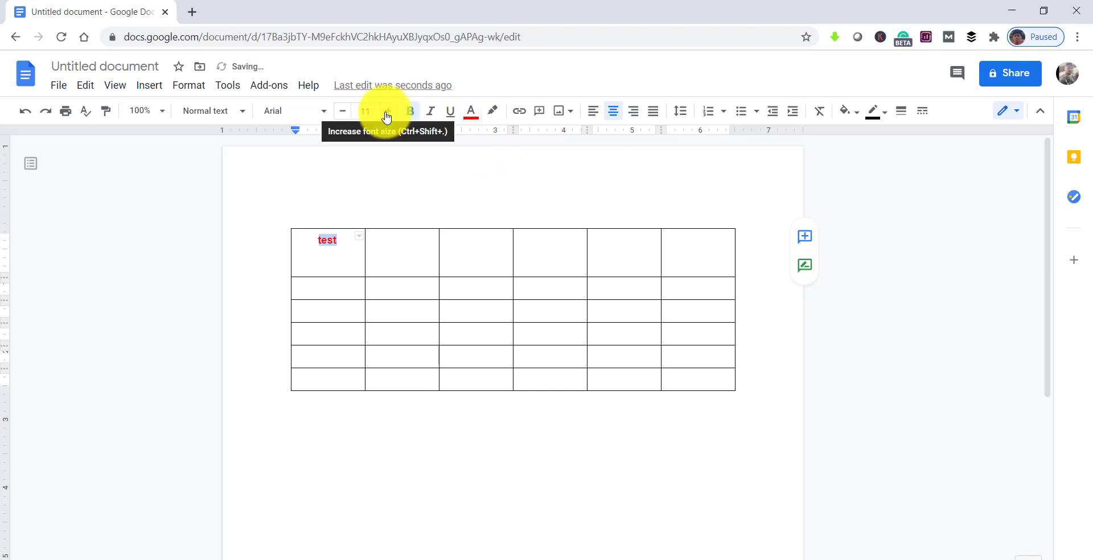
pyautogui.click(387, 117)
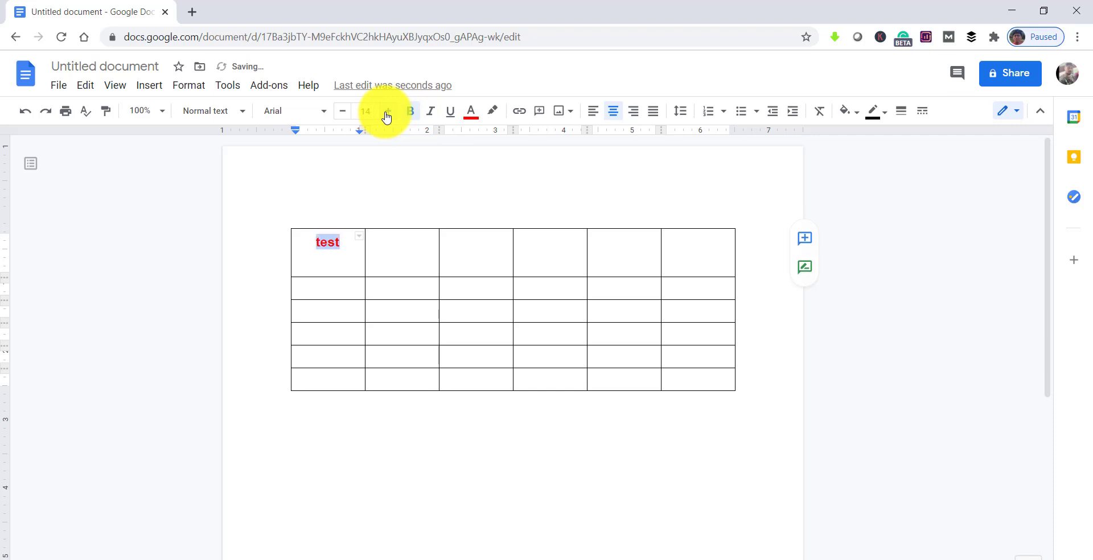
pyautogui.click(322, 116)
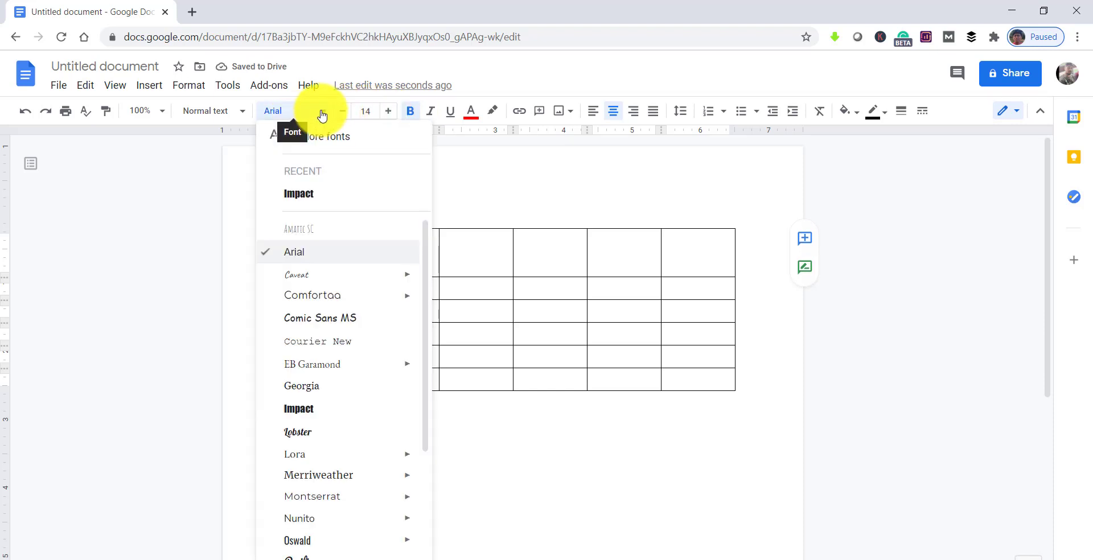
pyautogui.click(294, 193)
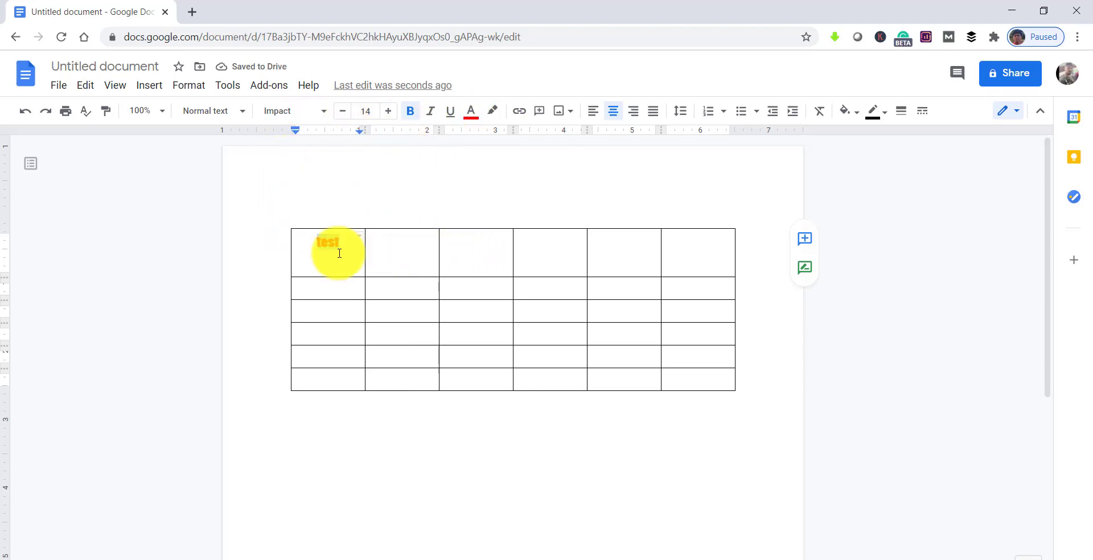
pyautogui.moveTo(317, 242); pyautogui.dragTo(358, 248)
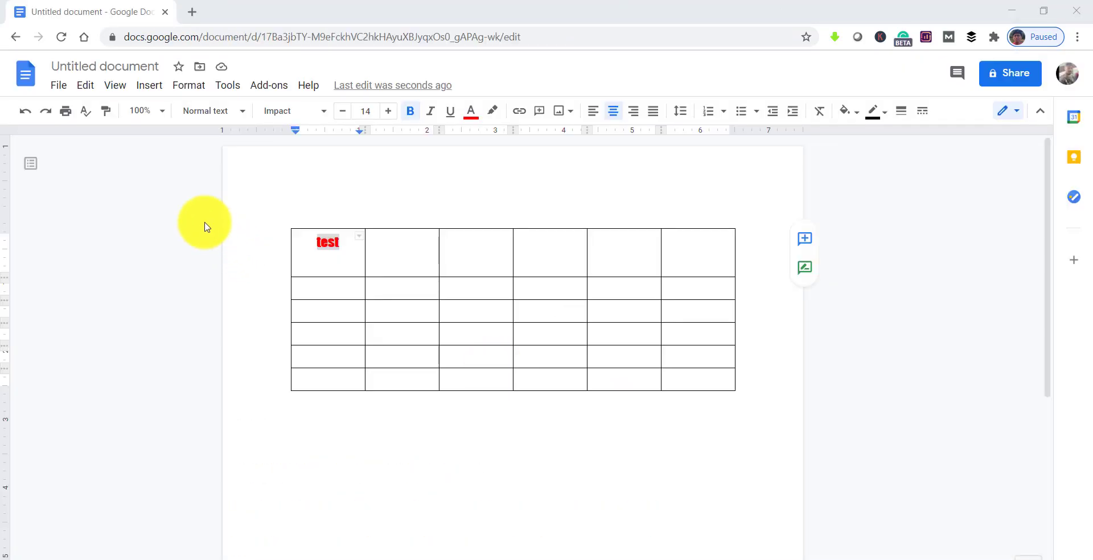
pyautogui.rightClick(318, 261)
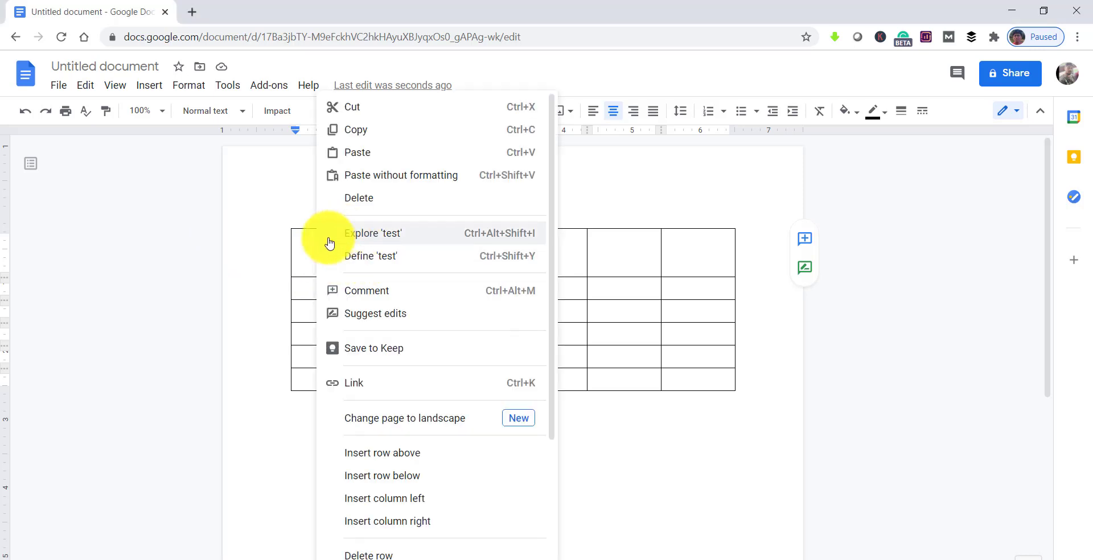
pyautogui.click(301, 247)
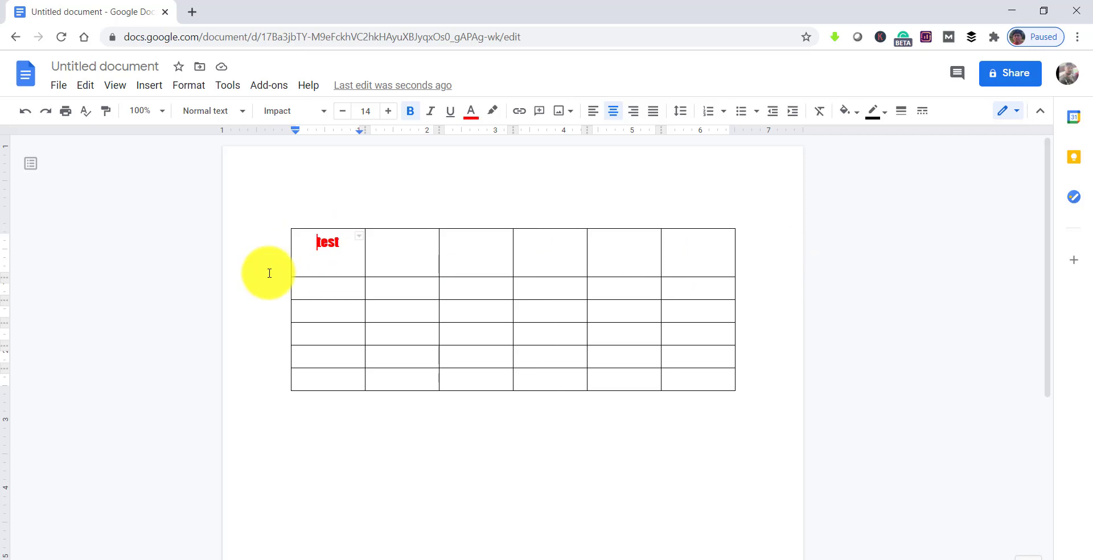
# - Delete the tall first row and one column, leaving a 5 × 5 table
pyautogui.rightClick(318, 265)
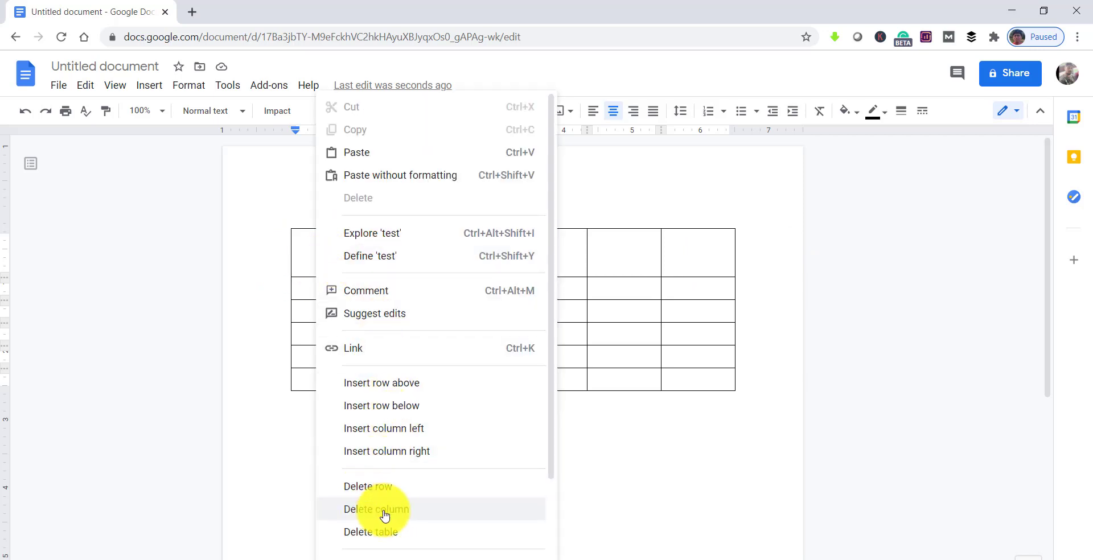
pyautogui.click(376, 487)
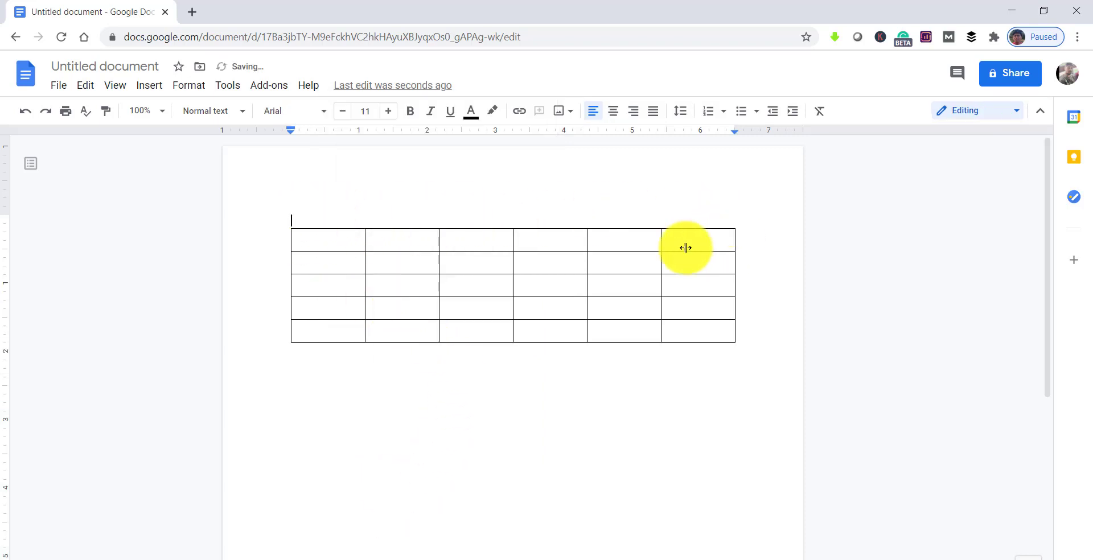
pyautogui.click(326, 242)
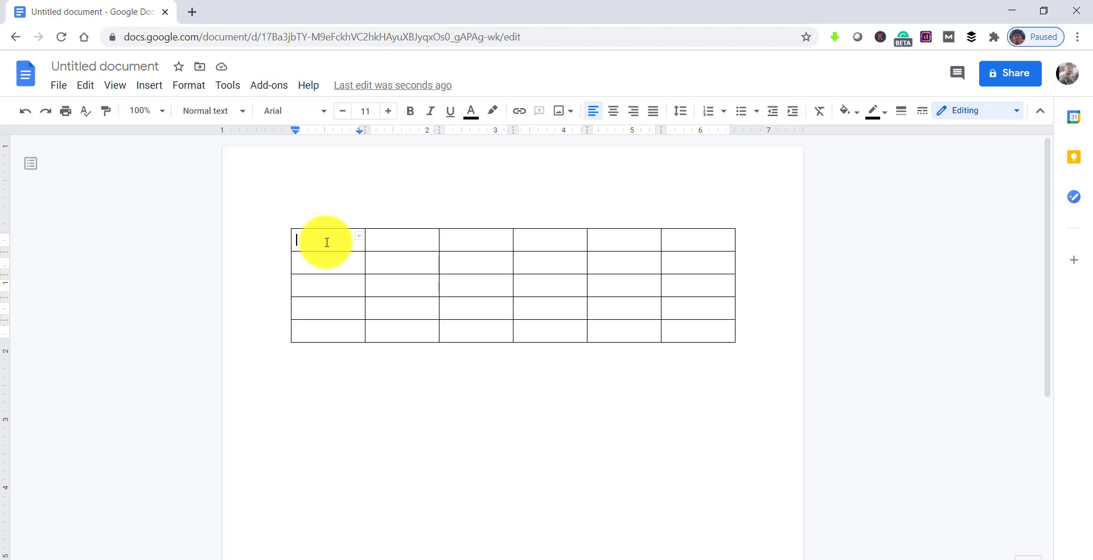
pyautogui.rightClick(326, 243)
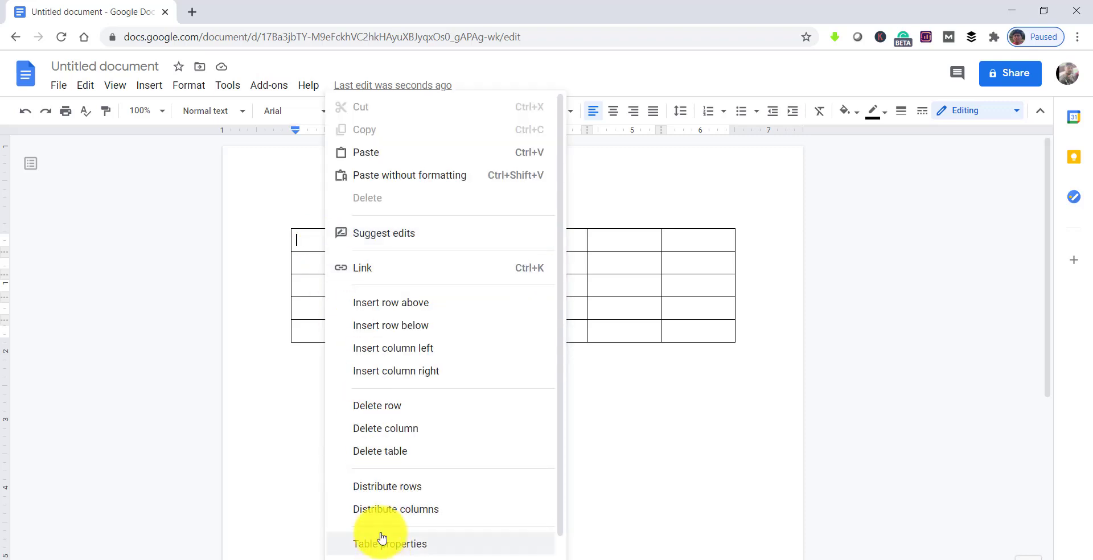
pyautogui.click(388, 430)
pyautogui.click(321, 266)
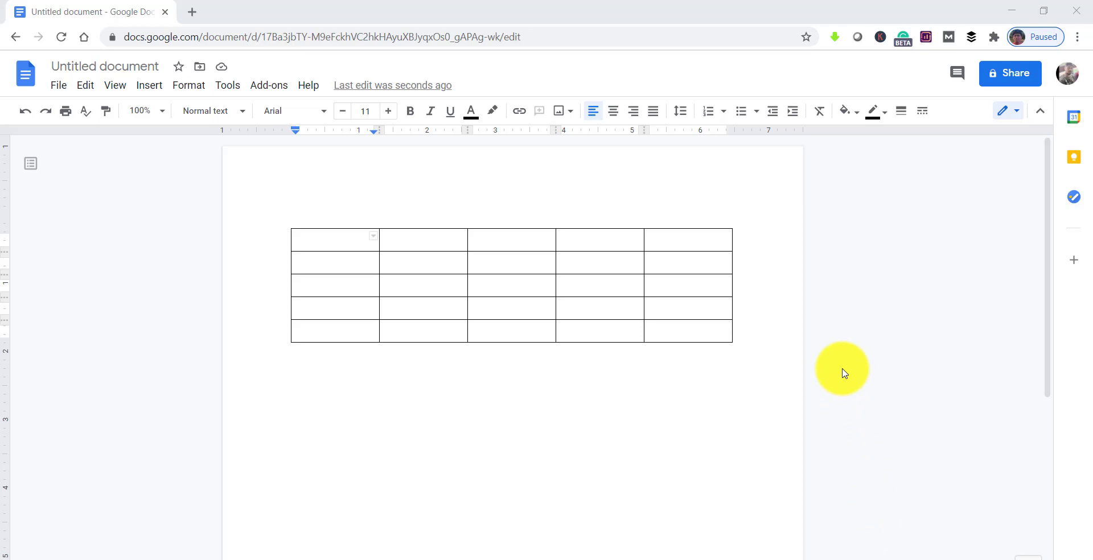
# - In Table properties, set the table border to red at 1.5 pt width
pyautogui.rightClick(342, 242)
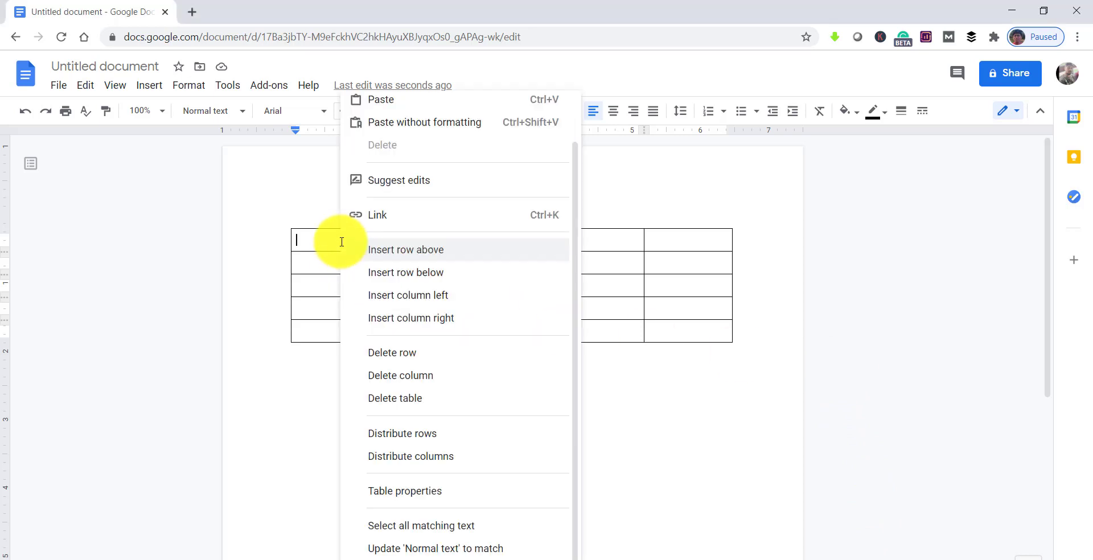
pyautogui.rightClick(308, 239)
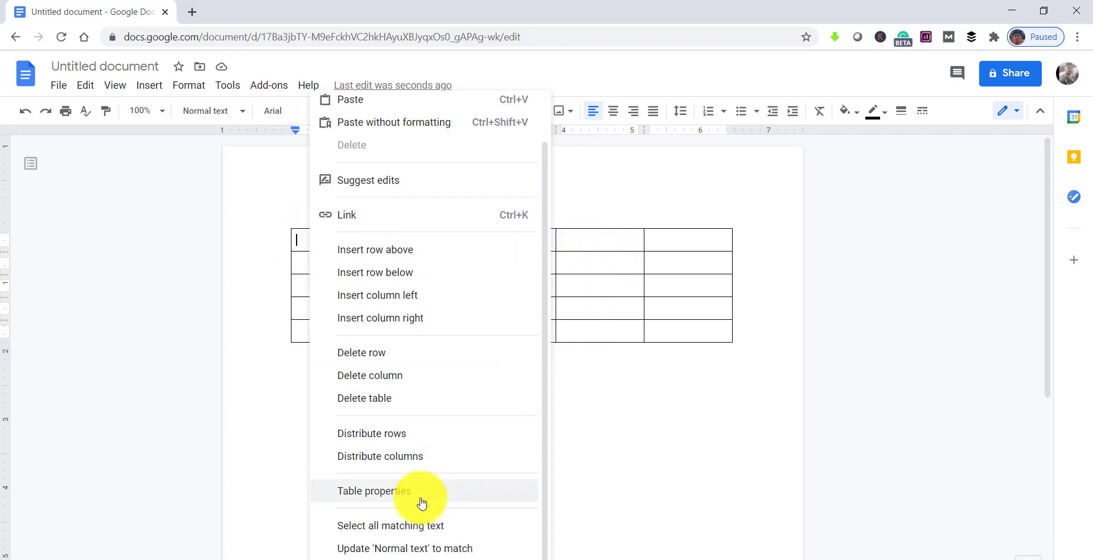
pyautogui.click(370, 497)
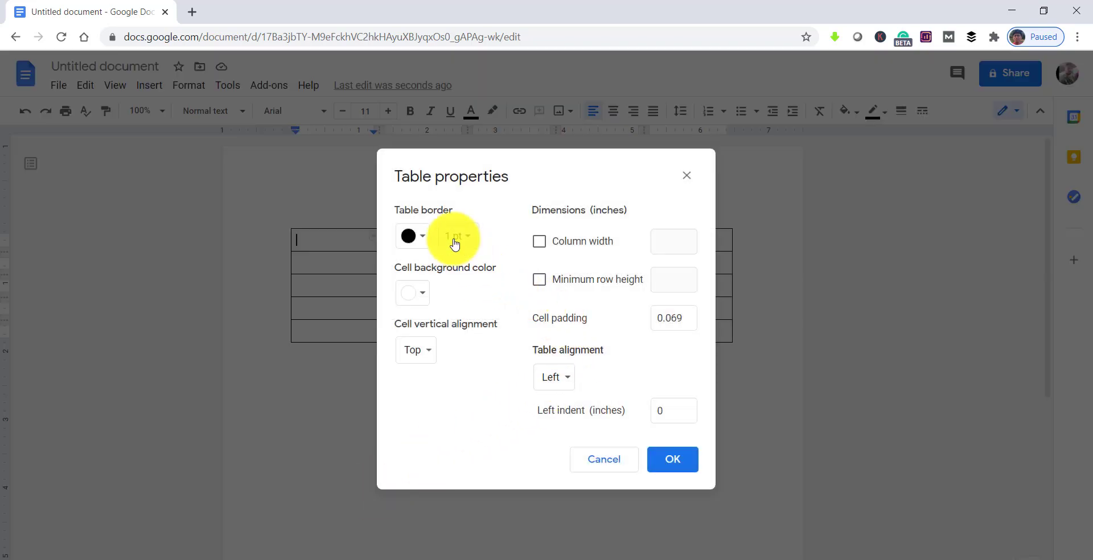
pyautogui.click(421, 242)
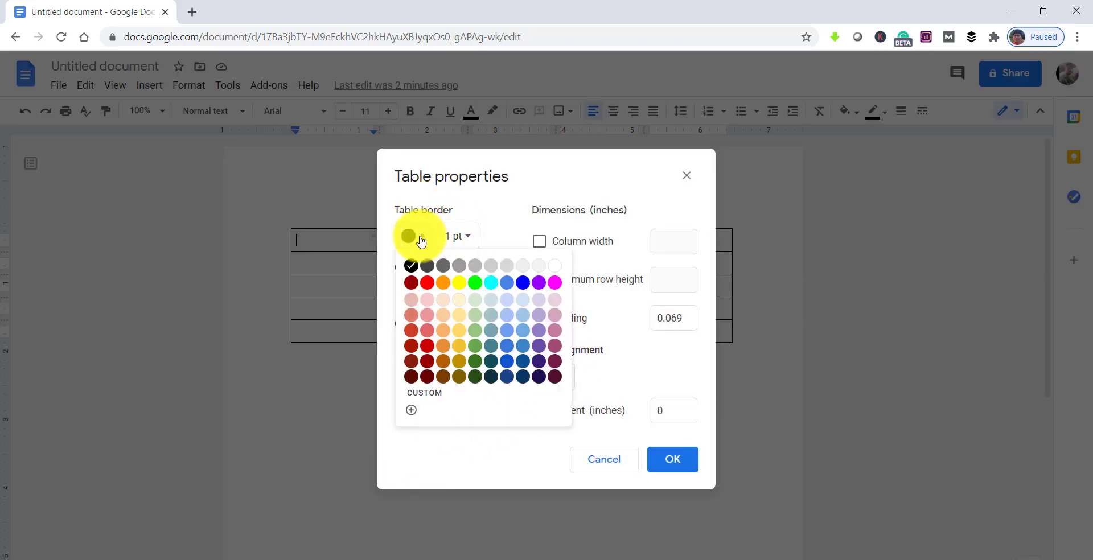
pyautogui.click(427, 283)
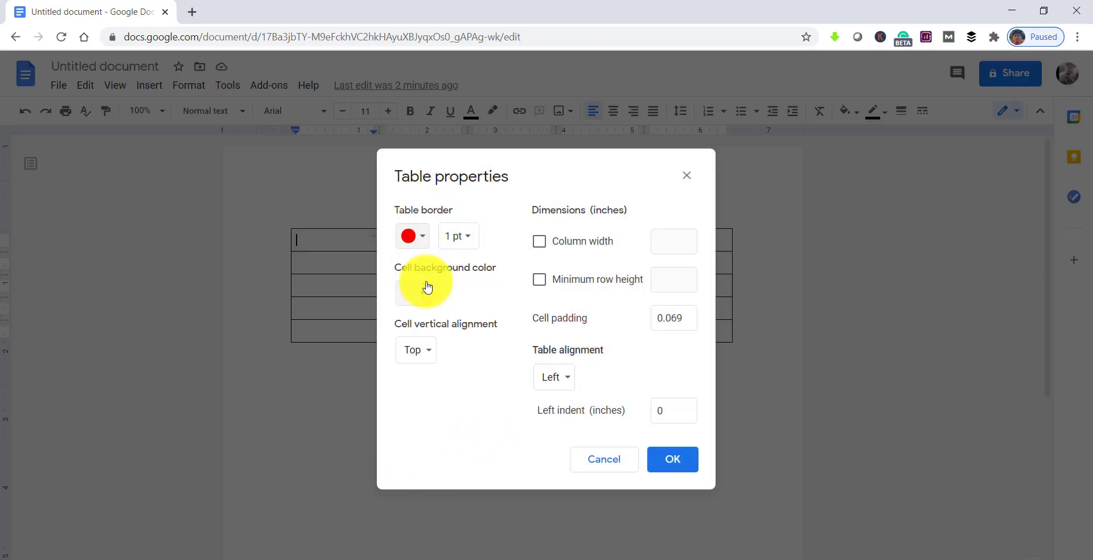
pyautogui.click(467, 241)
pyautogui.click(476, 359)
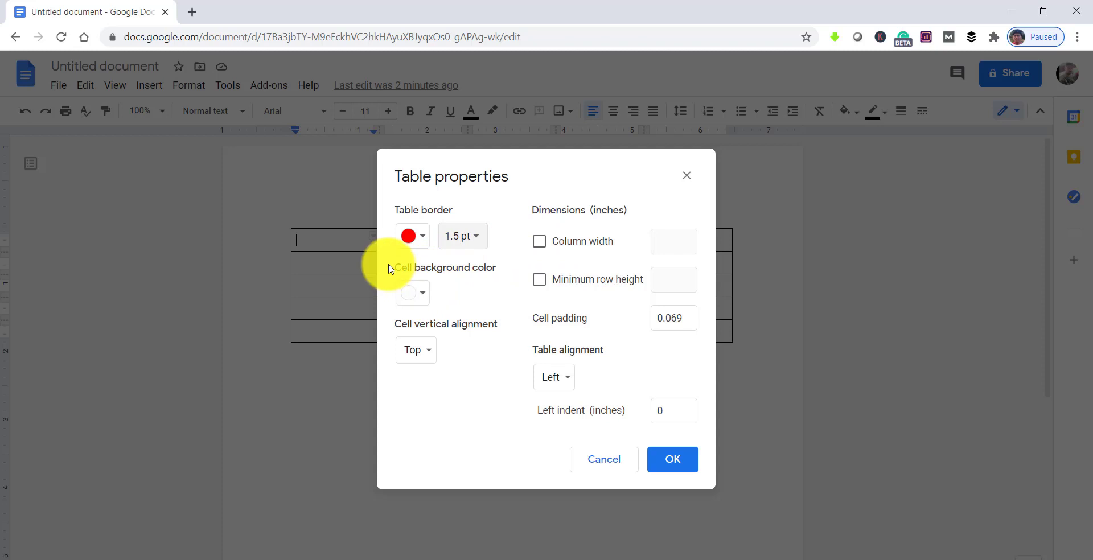
# - Set the first cell's background colour to green
pyautogui.click(421, 295)
pyautogui.click(476, 364)
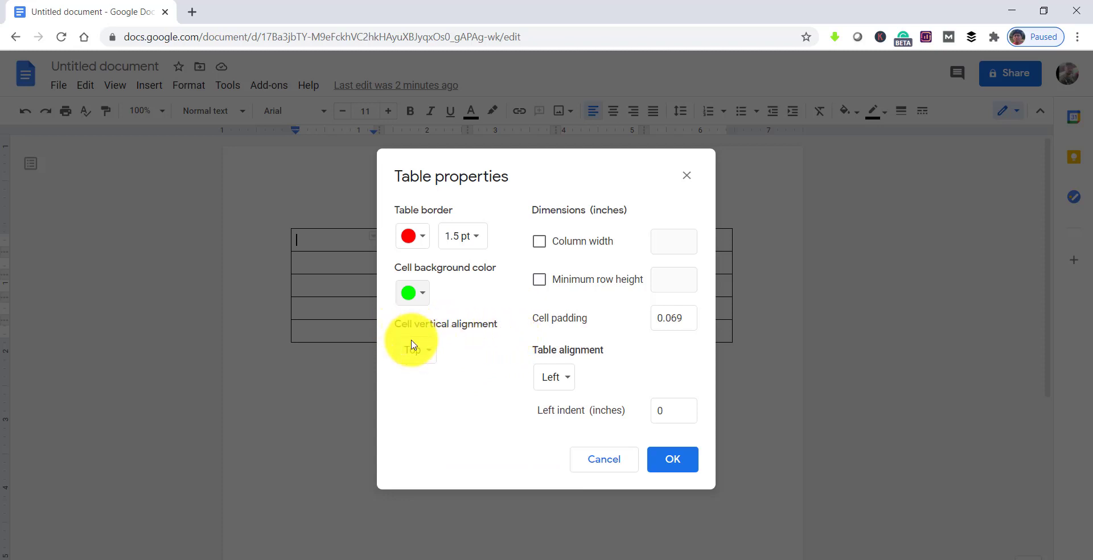
pyautogui.click(428, 353)
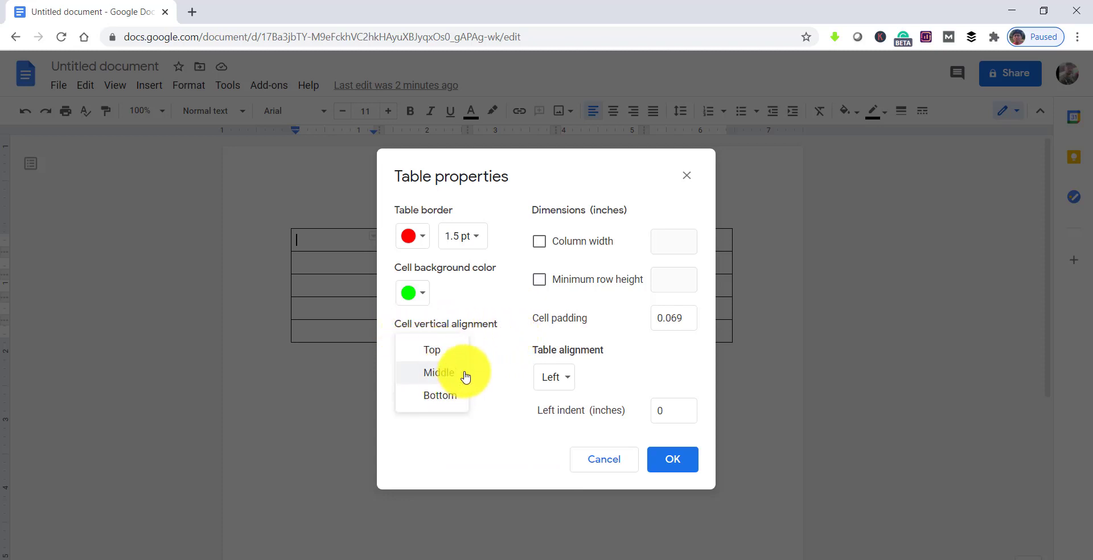
pyautogui.click(483, 358)
# - Set table alignment to Center and apply the properties
pyautogui.click(570, 379)
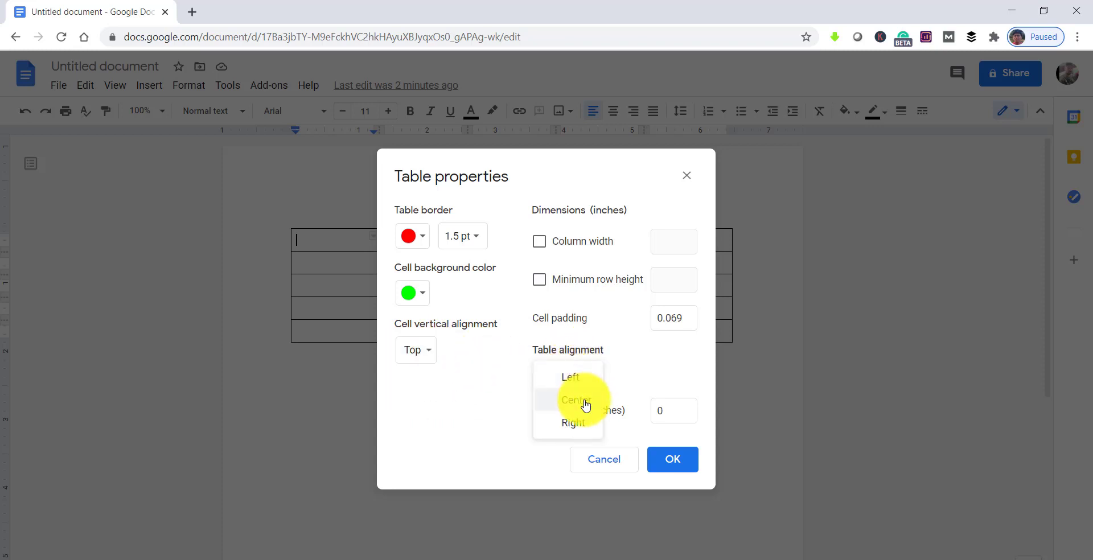
pyautogui.moveTo(434, 323); pyautogui.dragTo(541, 378)
pyautogui.click(543, 352)
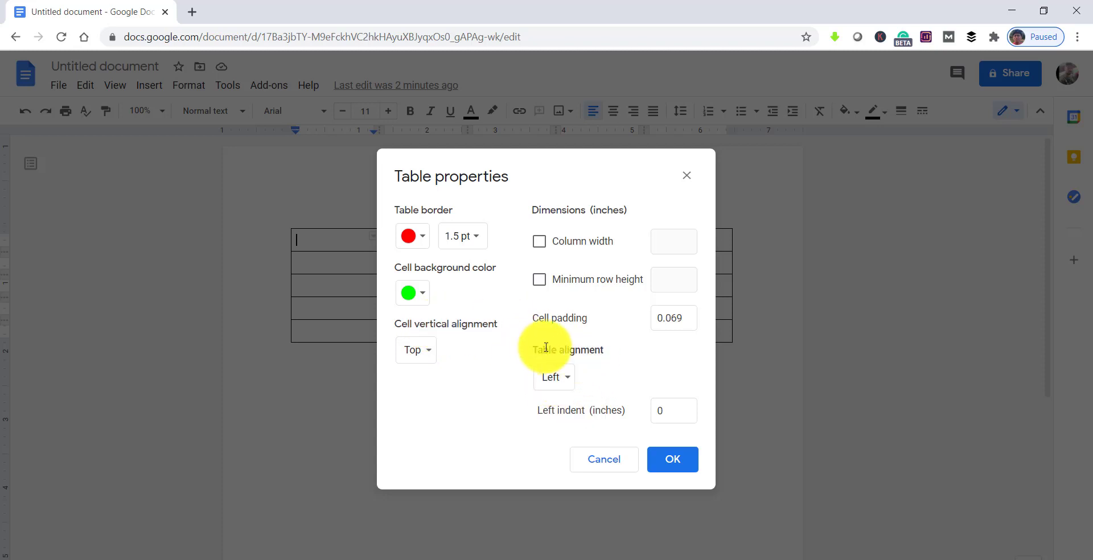
pyautogui.click(570, 379)
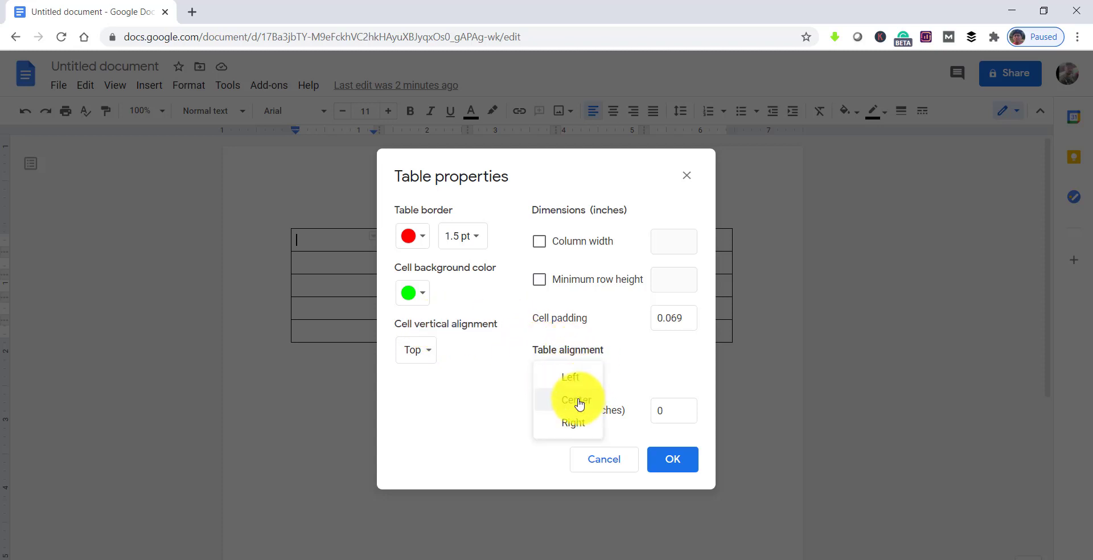
pyautogui.click(576, 405)
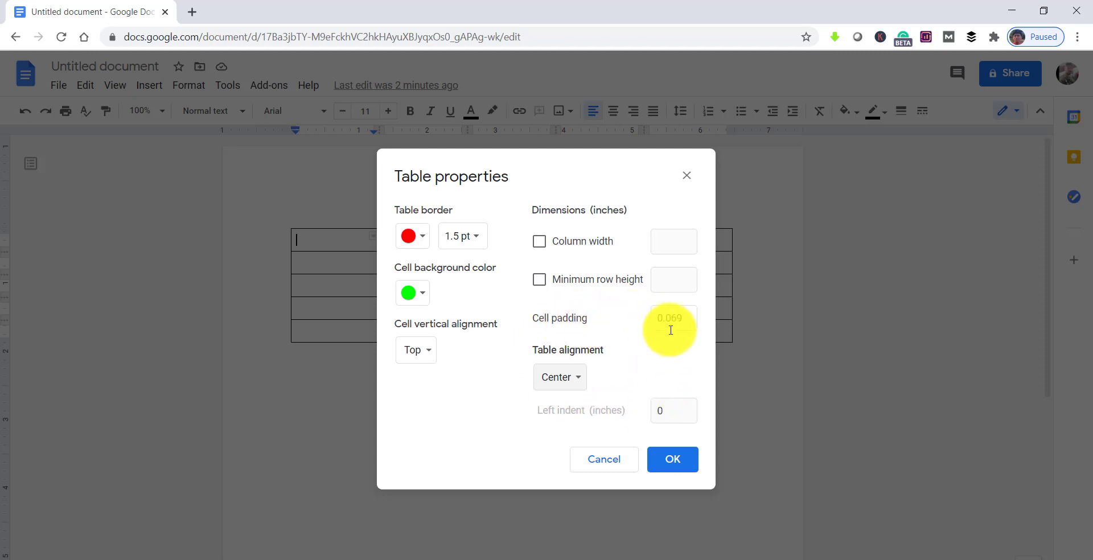
pyautogui.click(672, 462)
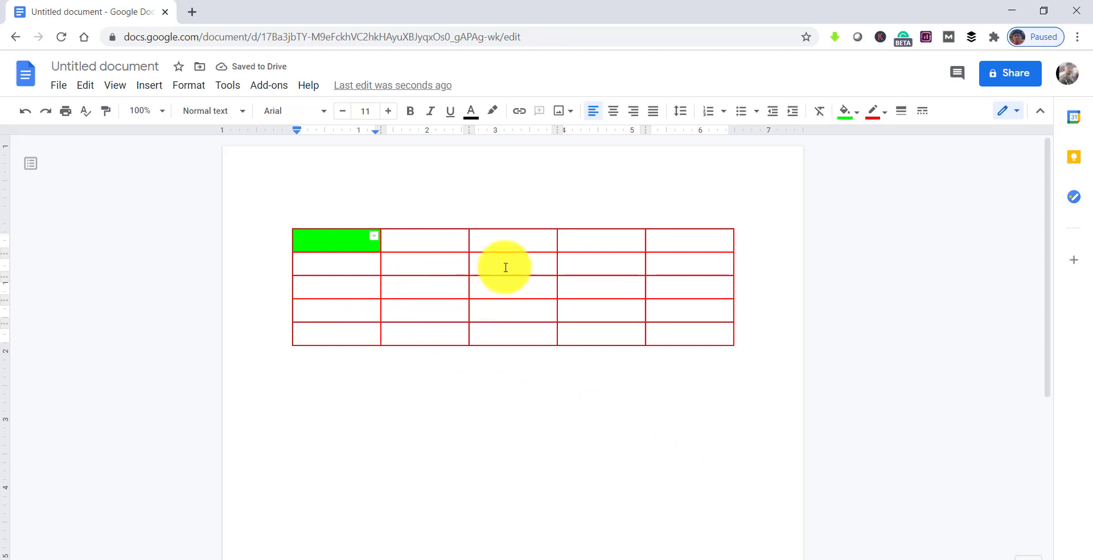
pyautogui.rightClick(505, 238)
pyautogui.click(595, 495)
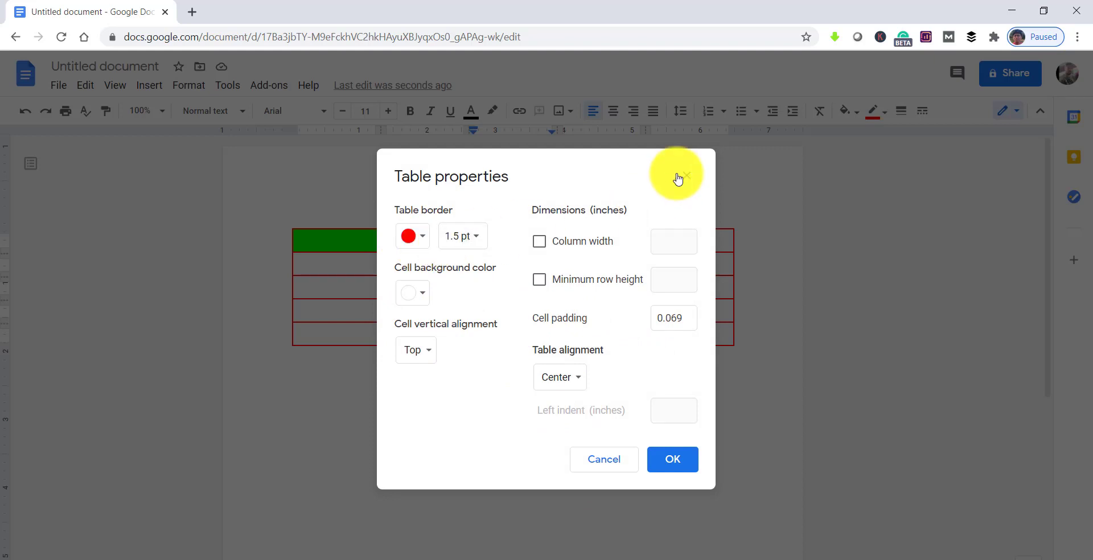
pyautogui.click(655, 459)
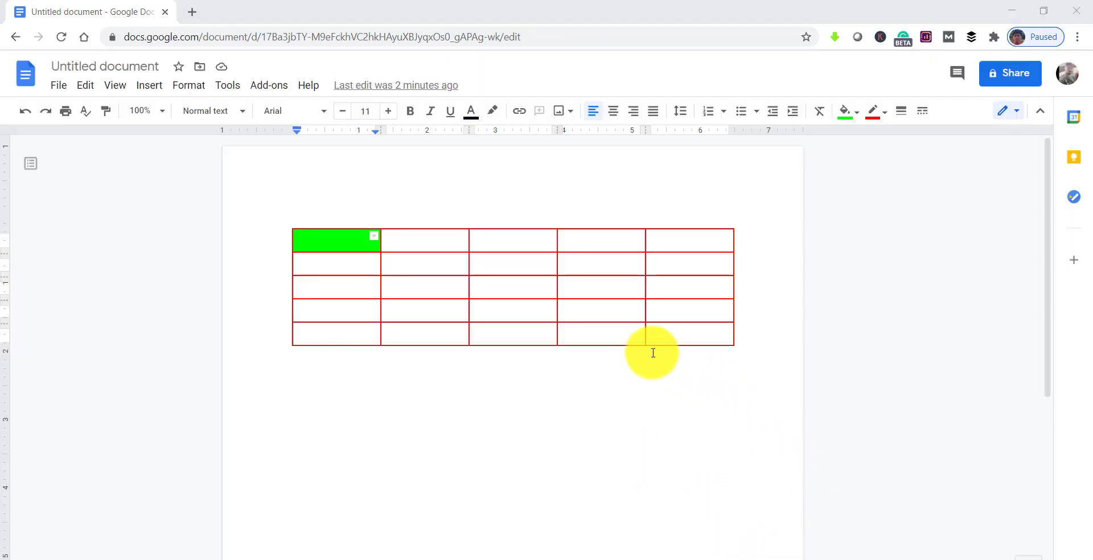
# - Give the row 2, column 3 cell a red background through Table properties
pyautogui.moveTo(315, 236); pyautogui.dragTo(348, 247)
pyautogui.click(350, 245)
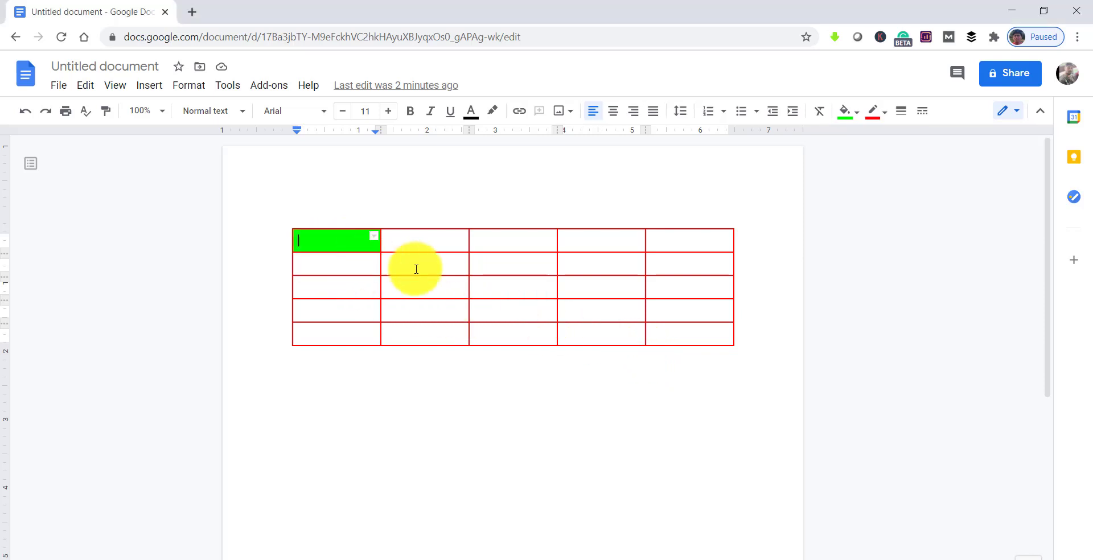
pyautogui.click(503, 260)
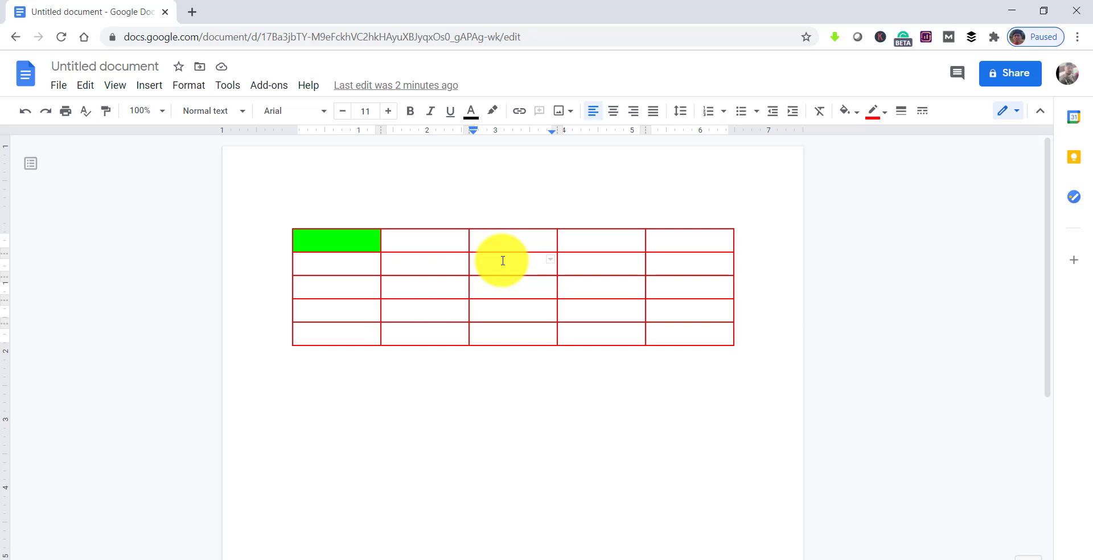
pyautogui.rightClick(501, 262)
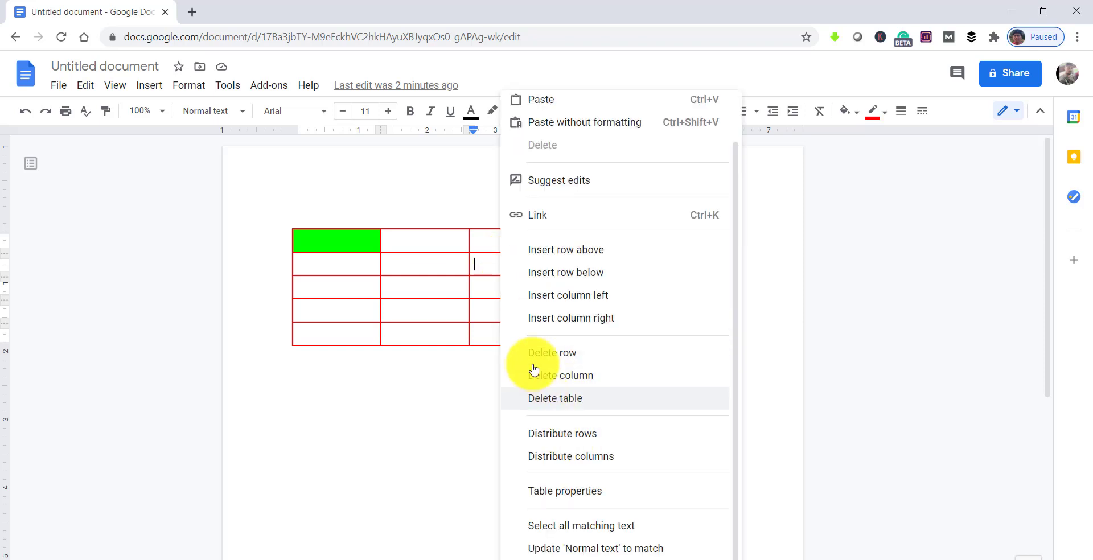
pyautogui.click(488, 265)
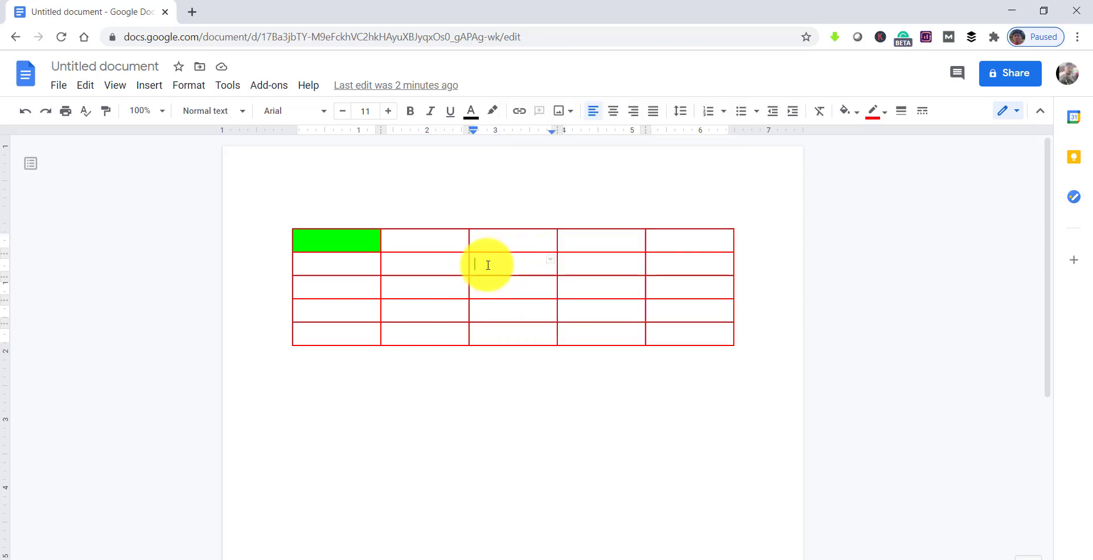
pyautogui.rightClick(488, 265)
pyautogui.click(547, 490)
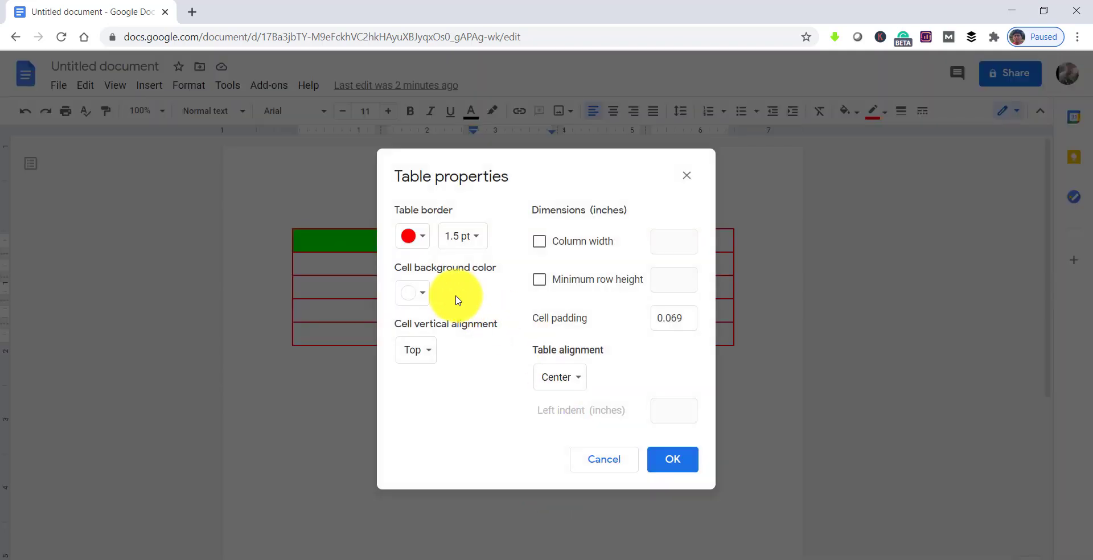
pyautogui.click(423, 297)
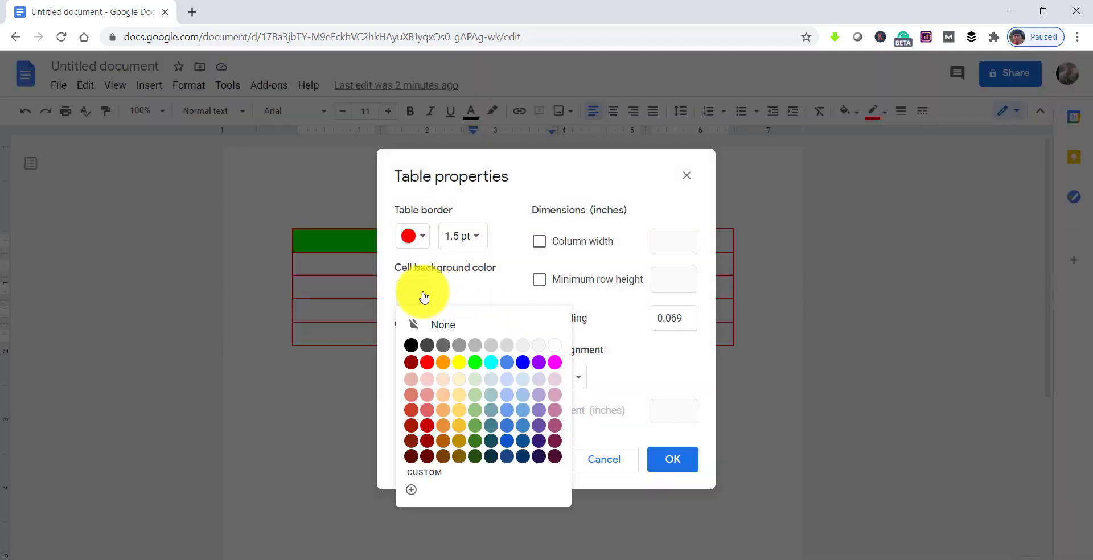
pyautogui.click(427, 362)
pyautogui.click(686, 475)
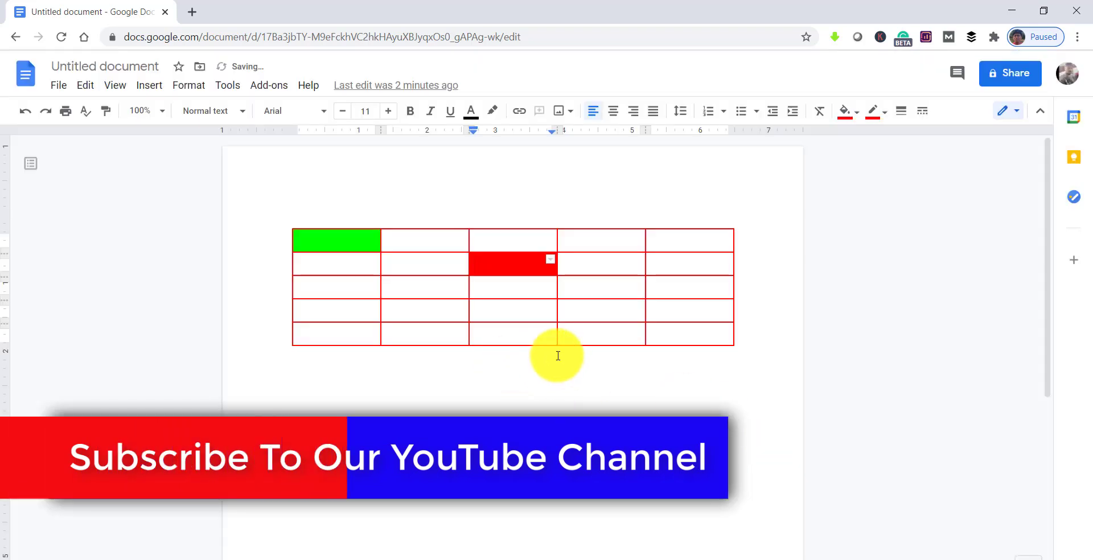